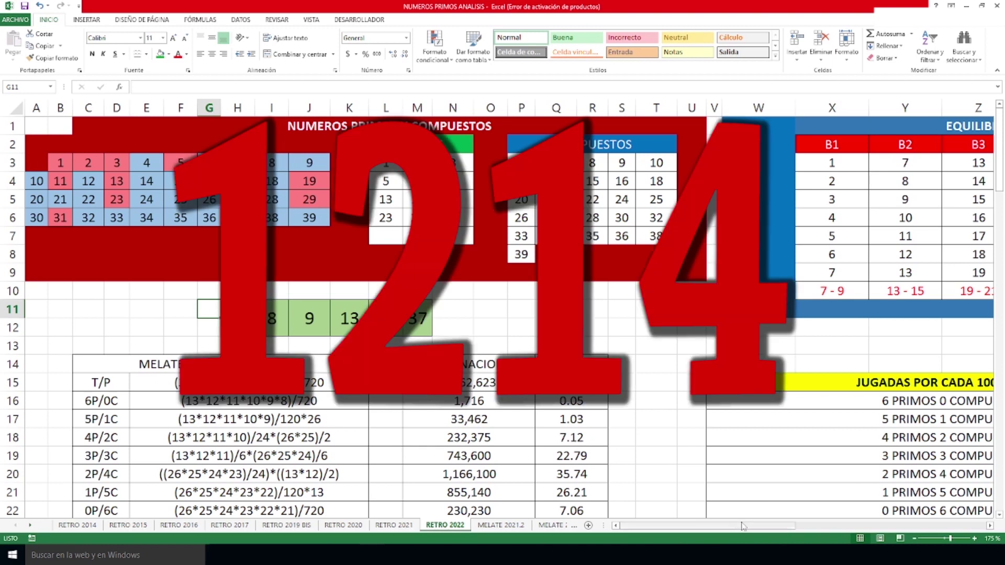
Go through the six drawn numbers of draw 1214 in the green row below the primes and composites tables, ending on the sixth number.
mouse_move(742, 529)
mouse_down()
mouse_move(870, 524)
mouse_move(741, 526)
mouse_up()
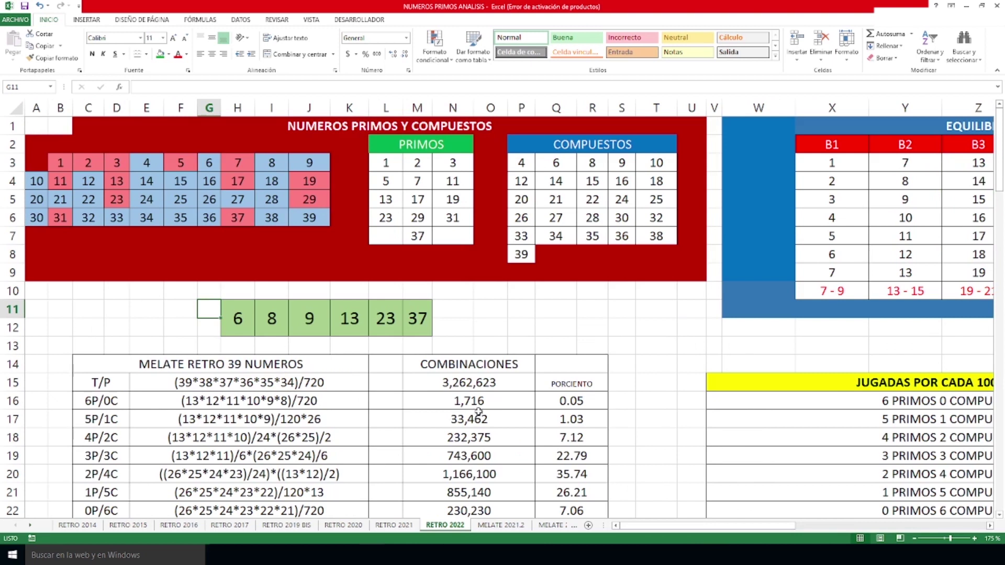
click(244, 324)
click(278, 320)
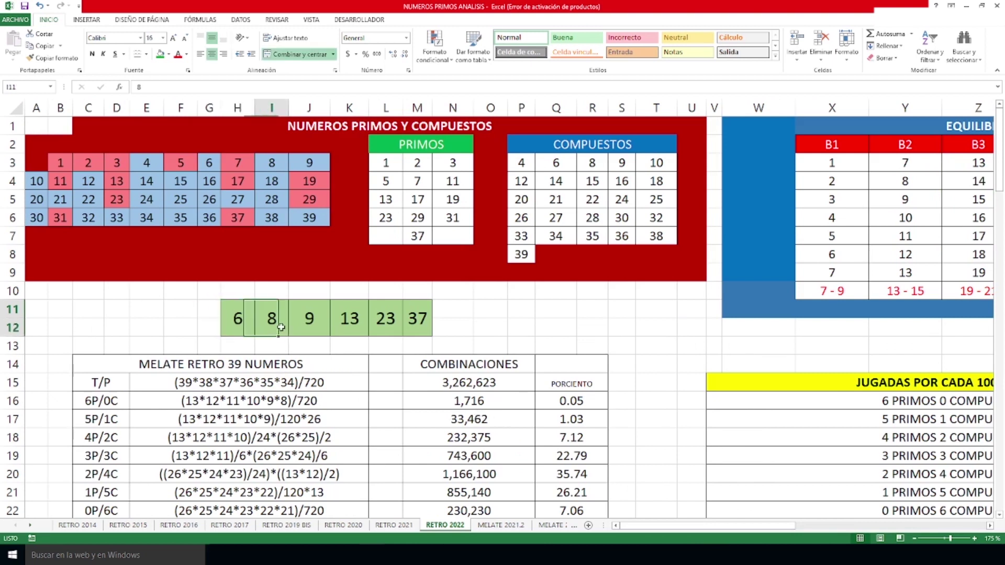
click(312, 321)
click(348, 319)
click(386, 320)
click(416, 324)
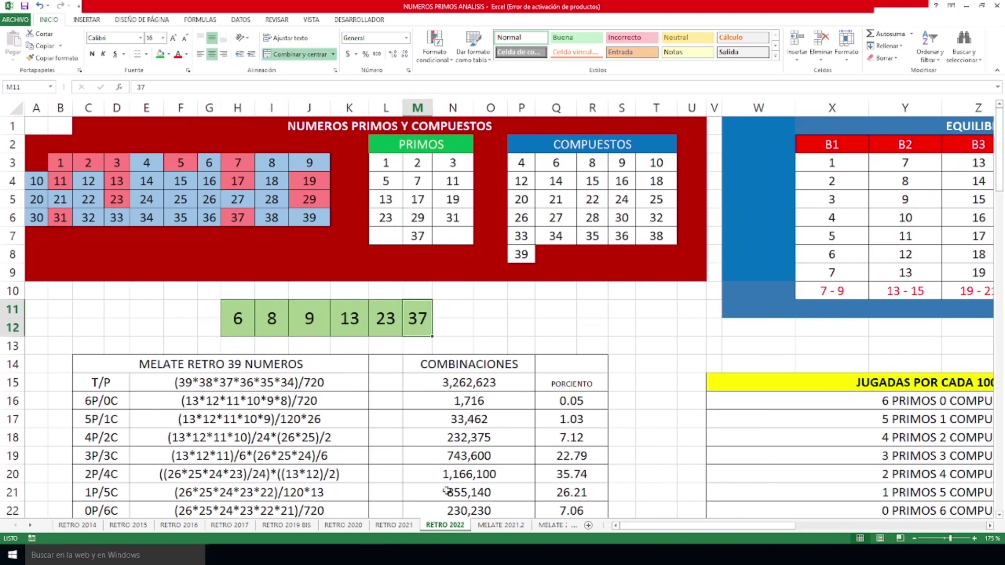
Check draw 1214's 3p/3c mark and the 3-prime, 2-prime and 1-prime rows in the JUGADAS POR CADA 100 SORTEOS table.
drag(626, 527, 872, 516)
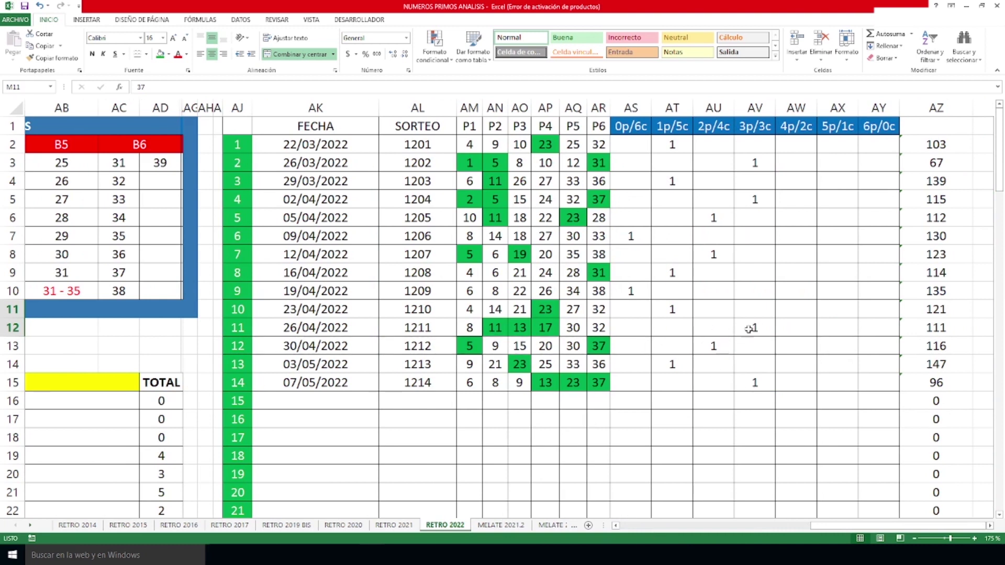
click(756, 388)
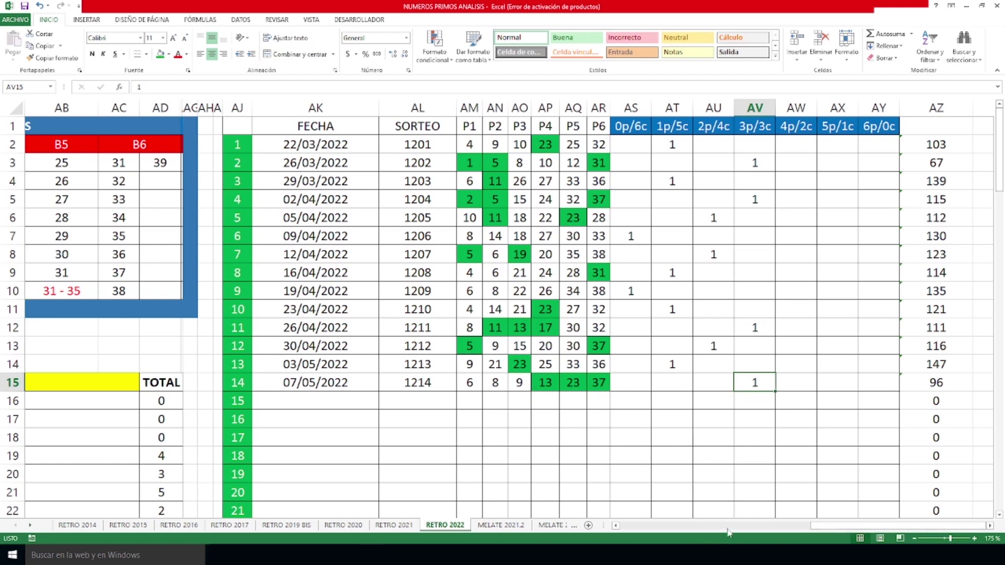
drag(796, 526, 715, 531)
scroll(600, 387, down, 2)
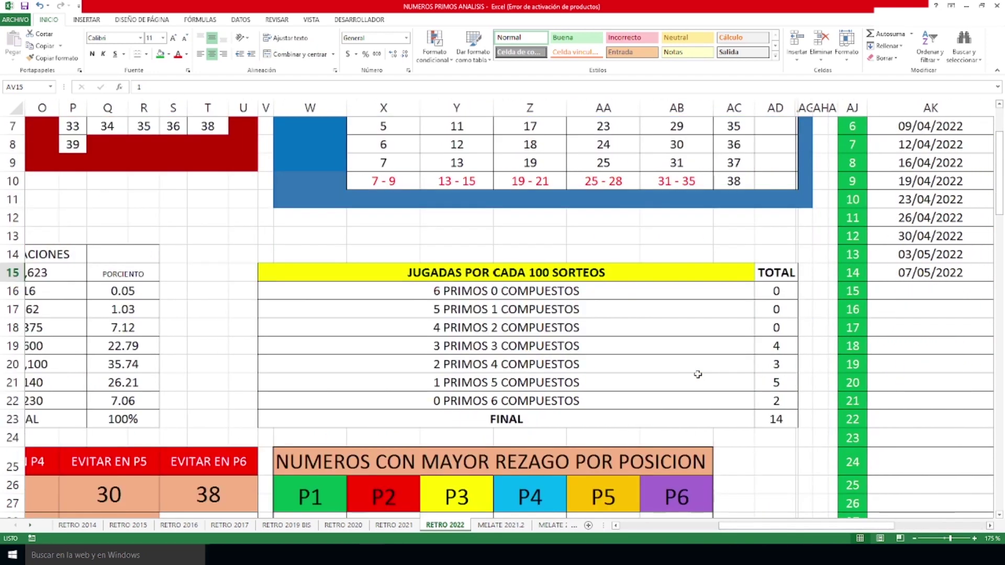
click(590, 345)
drag(591, 346, 777, 346)
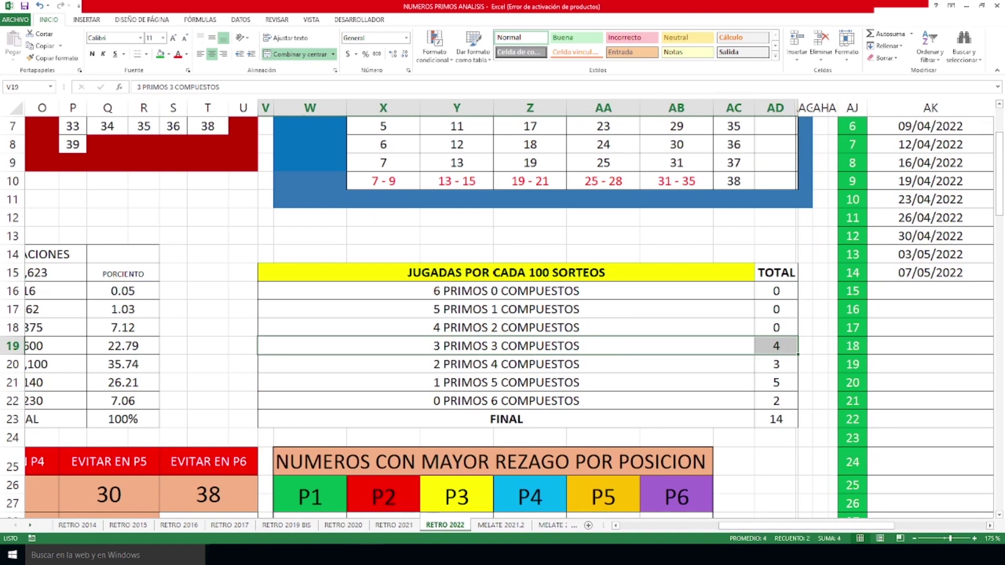
click(777, 346)
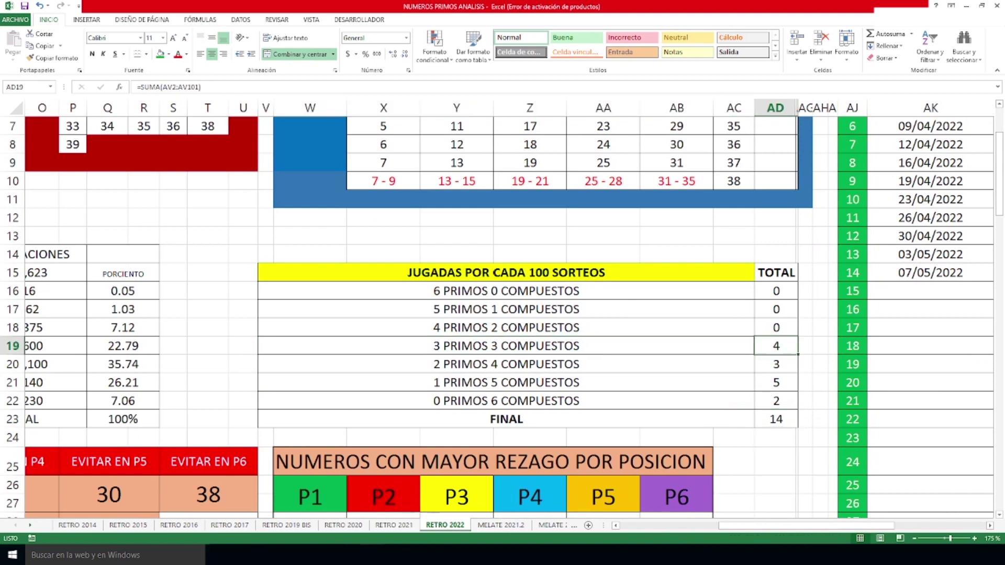
click(480, 367)
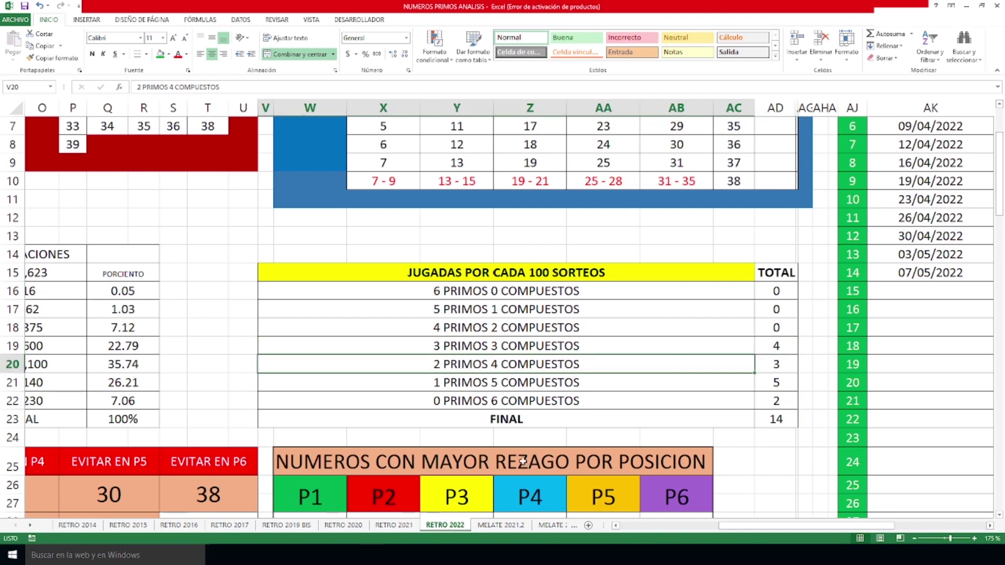
click(504, 383)
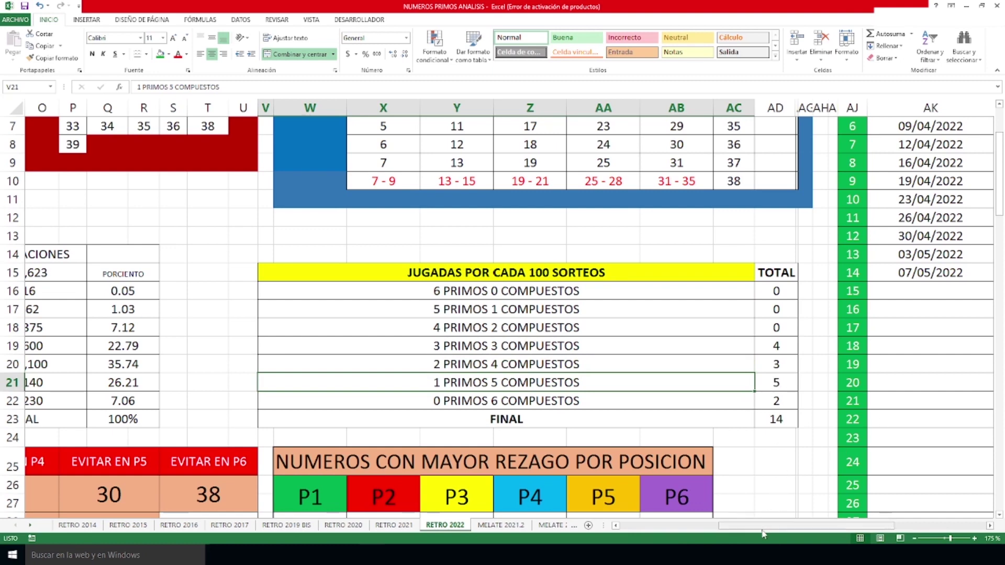
Review the numbers to avoid by selecting the filled rows under EVITAR EN P1 through EVITAR EN P6.
drag(764, 534, 665, 534)
scroll(609, 410, down, 3)
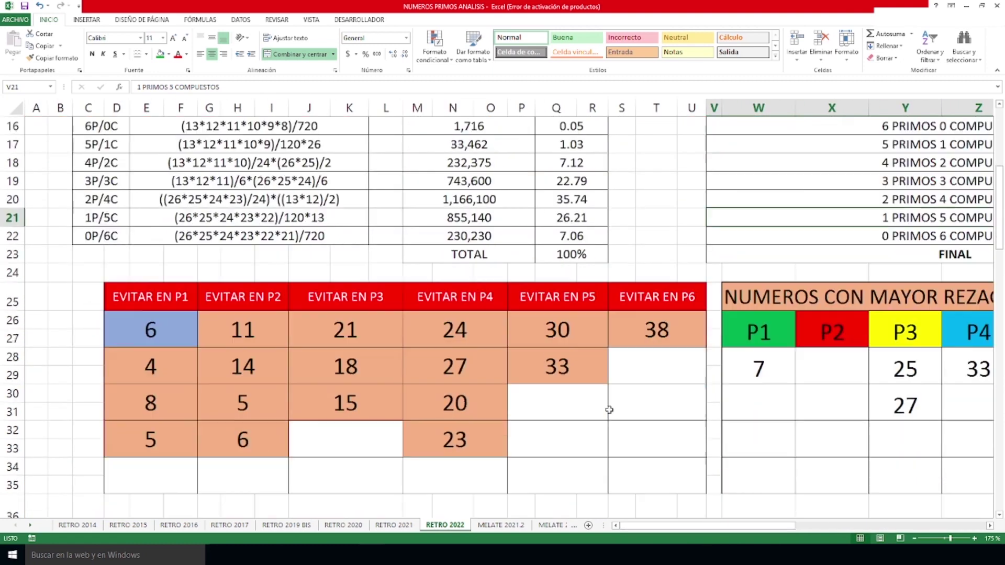
scroll(608, 410, down, 1)
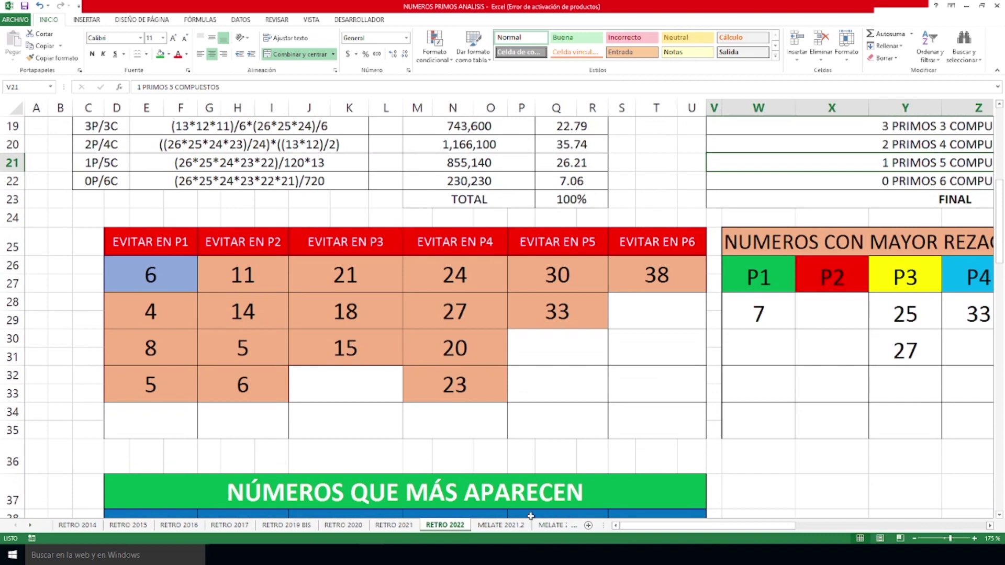
click(142, 288)
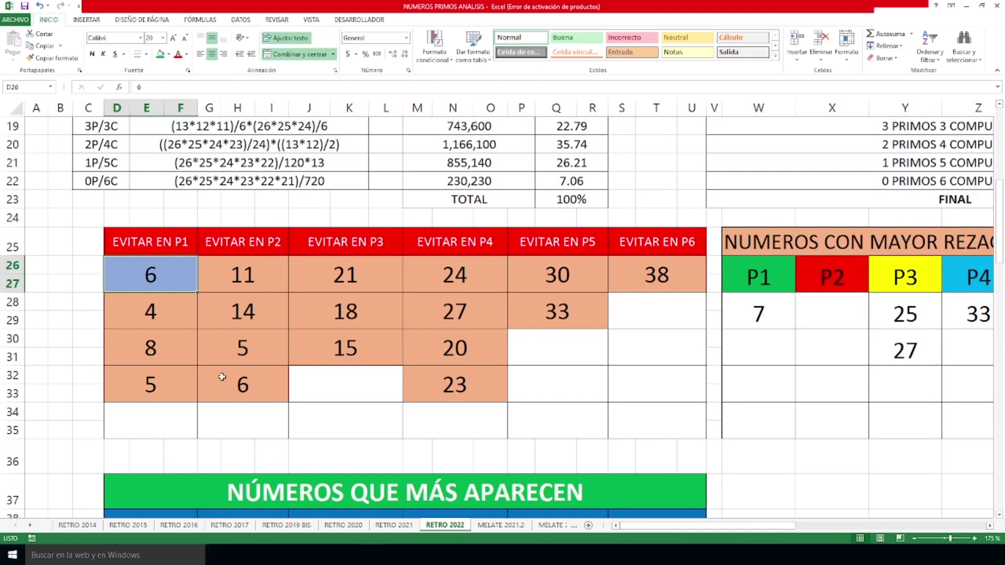
drag(154, 277, 641, 374)
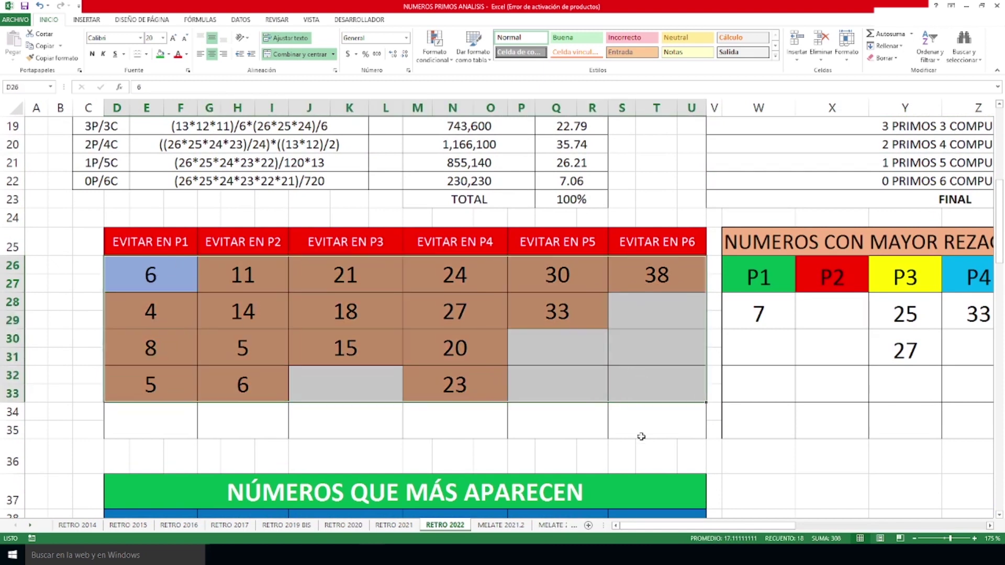
Review the most overdue numbers by selecting the P1 to P6 entries in the NUMEROS CON MAYOR REZAGO POR POSICION table.
drag(657, 527, 677, 530)
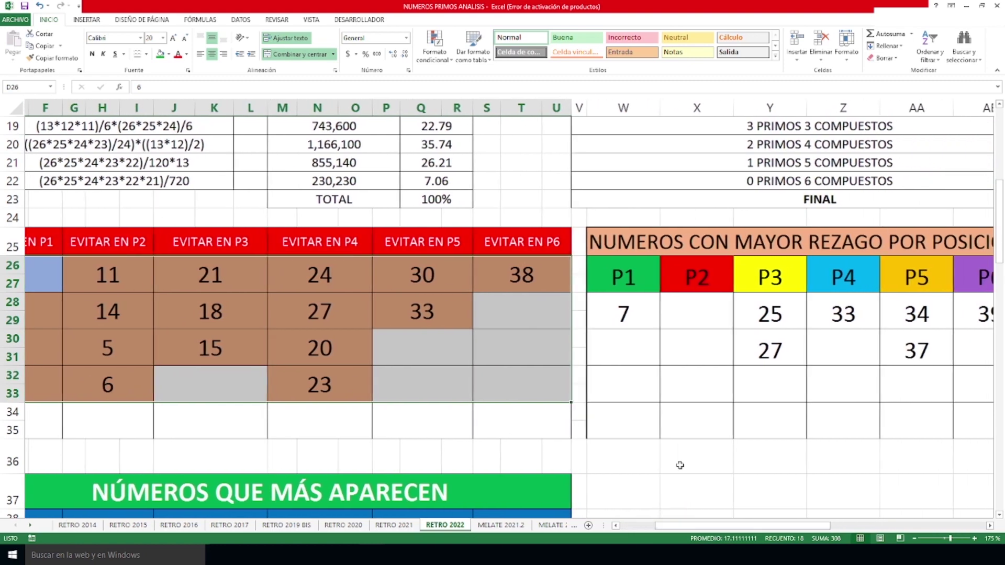
ctrl+scroll(670, 406, down, 2)
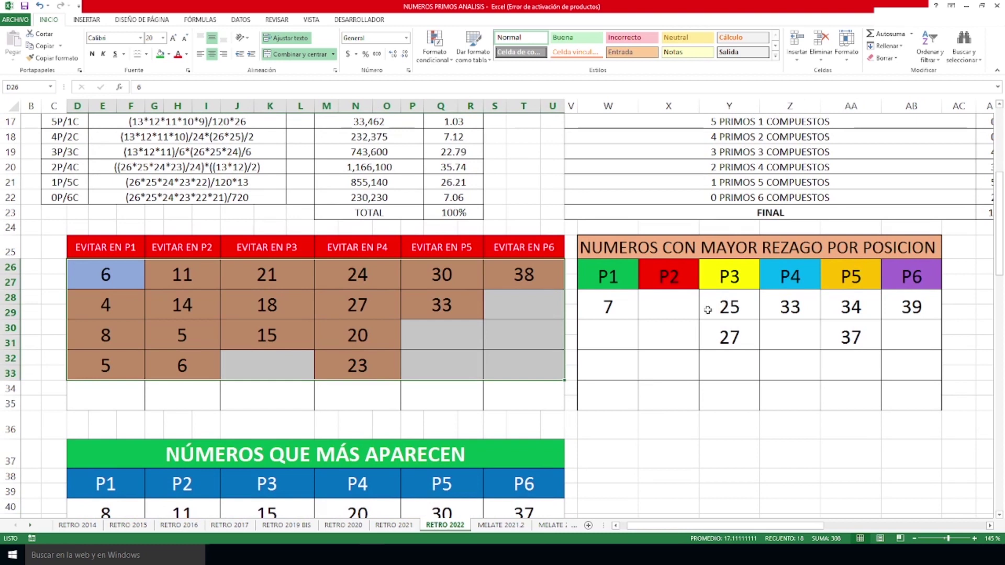
drag(614, 309, 898, 337)
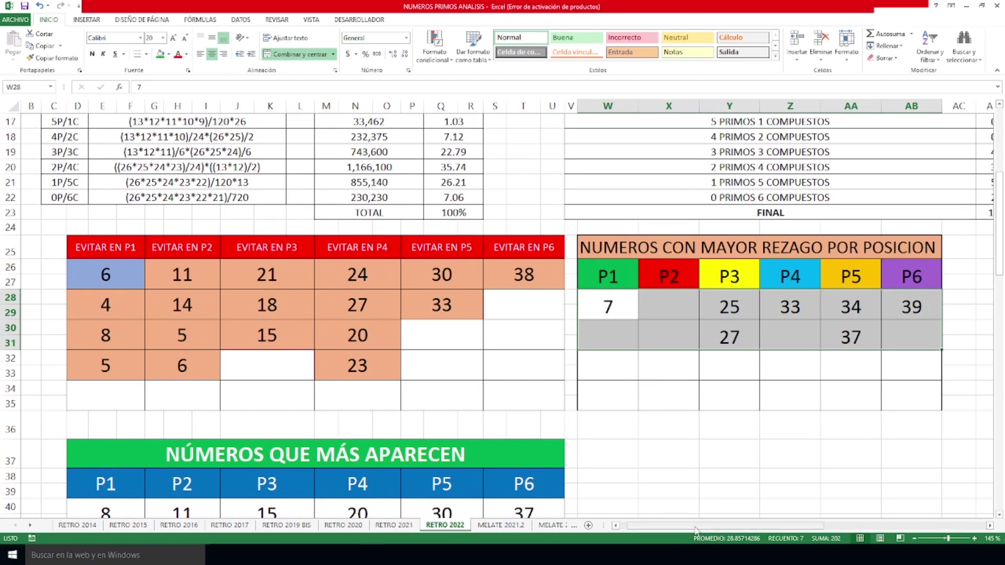
Examine the NÚMEROS QUE MÁS APARECEN table alongside the overdue numbers, and clear the current range selection.
drag(698, 526, 659, 526)
scroll(526, 354, down, 2)
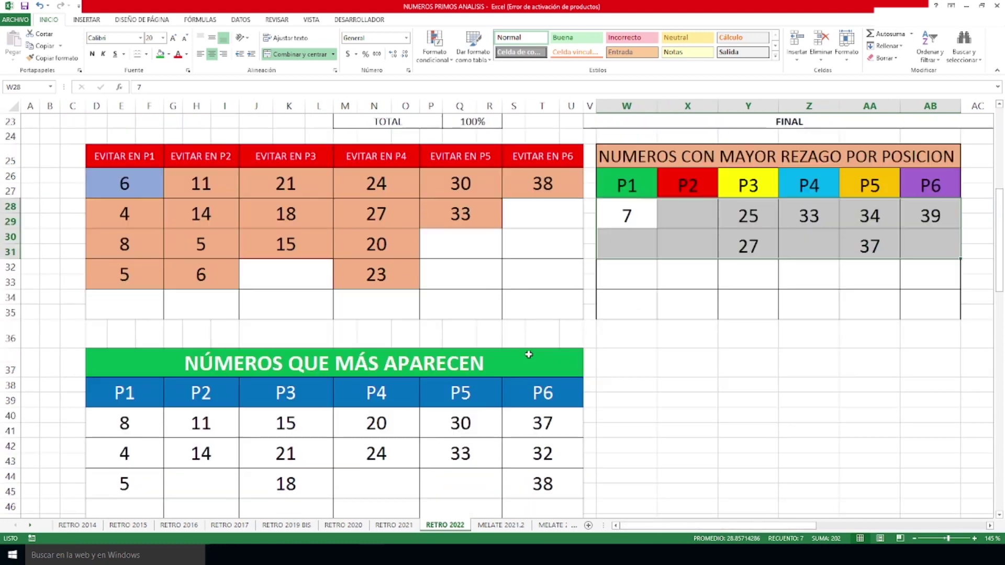
scroll(529, 355, down, 1)
drag(1000, 288, 1000, 285)
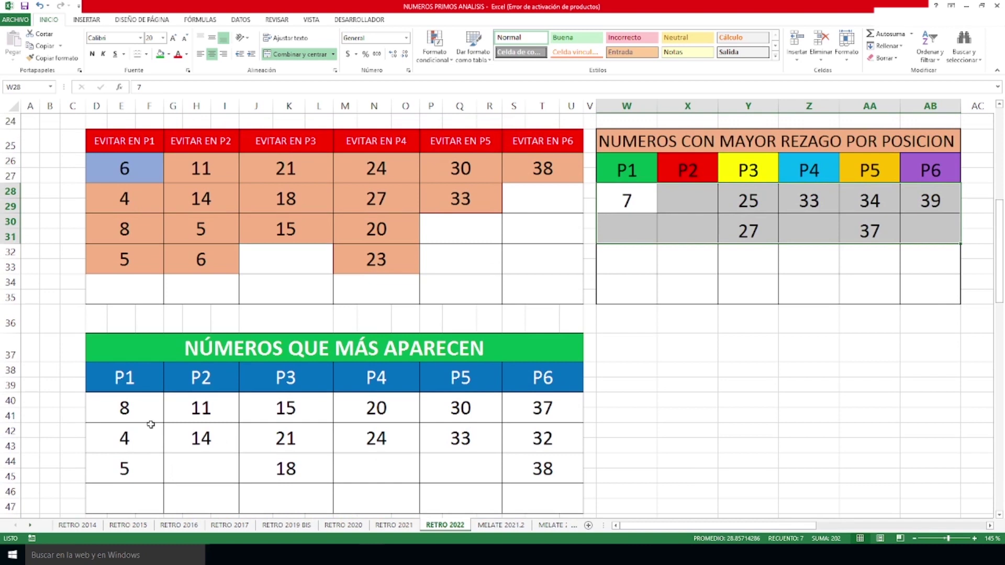
click(787, 328)
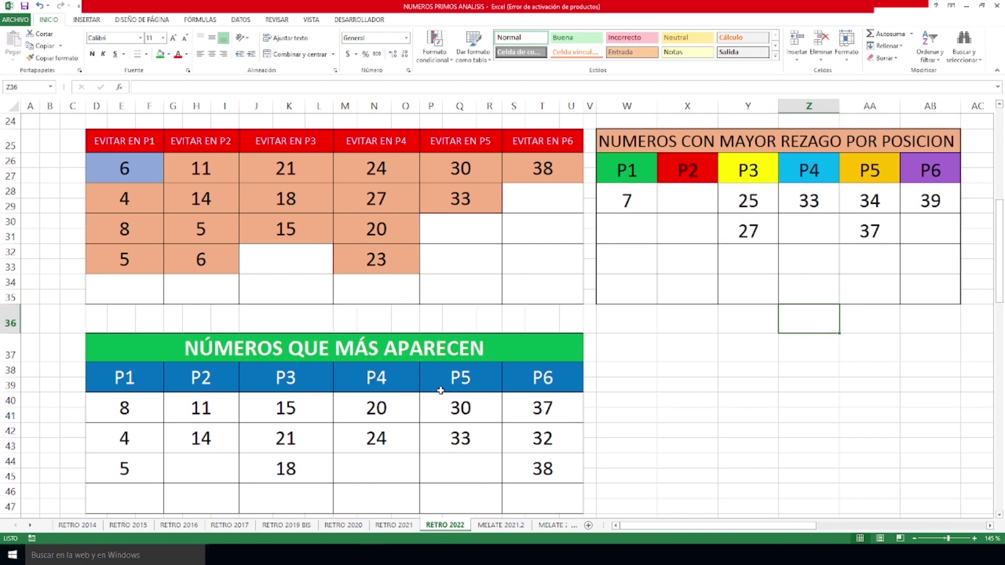
Examine the NÚMEROS COMBINABLES table, checking the highlighted 13 and 19 and selecting its whole number grid before deselecting it.
scroll(388, 347, down, 5)
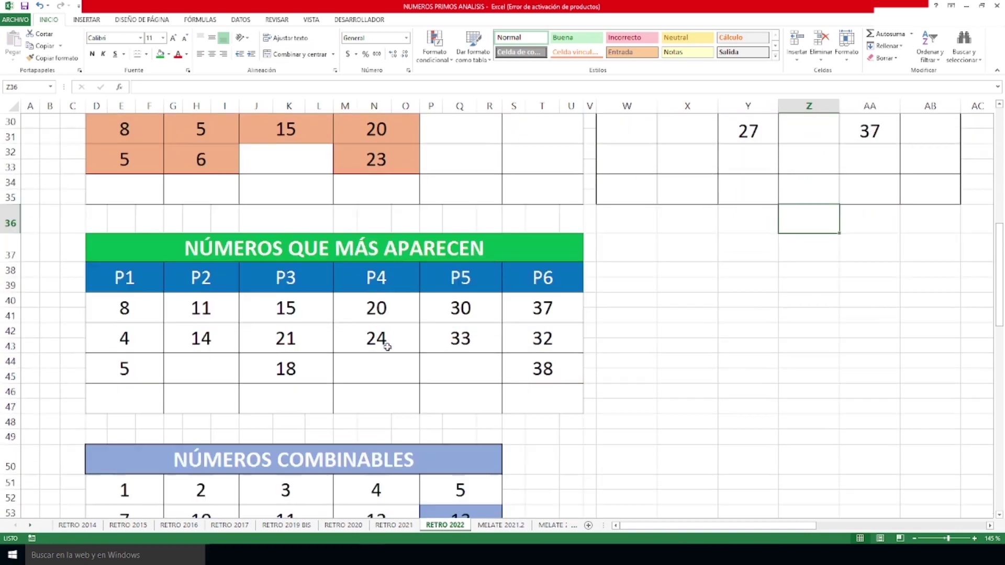
scroll(388, 347, down, 1)
ctrl+scroll(386, 347, up, 2)
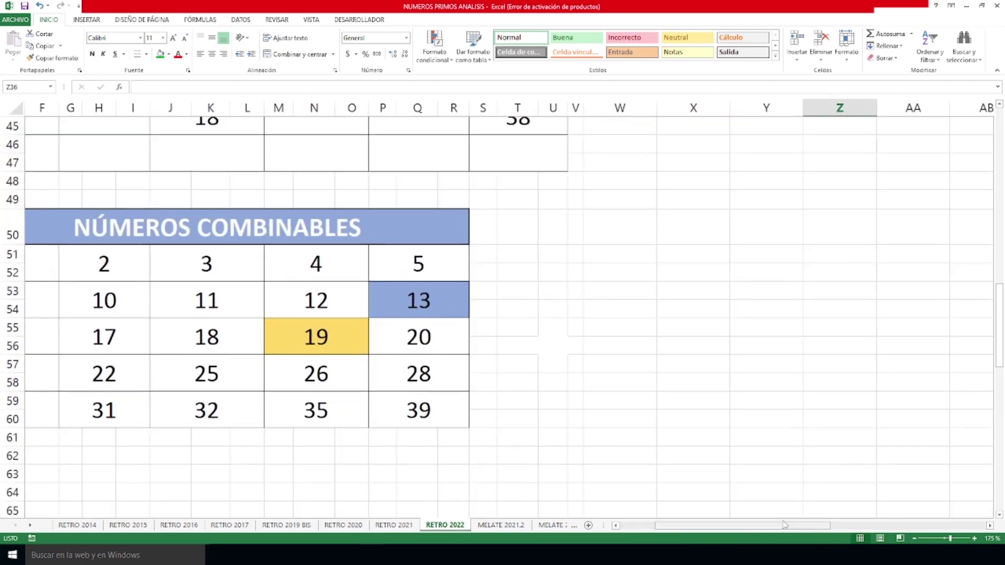
drag(784, 525, 749, 525)
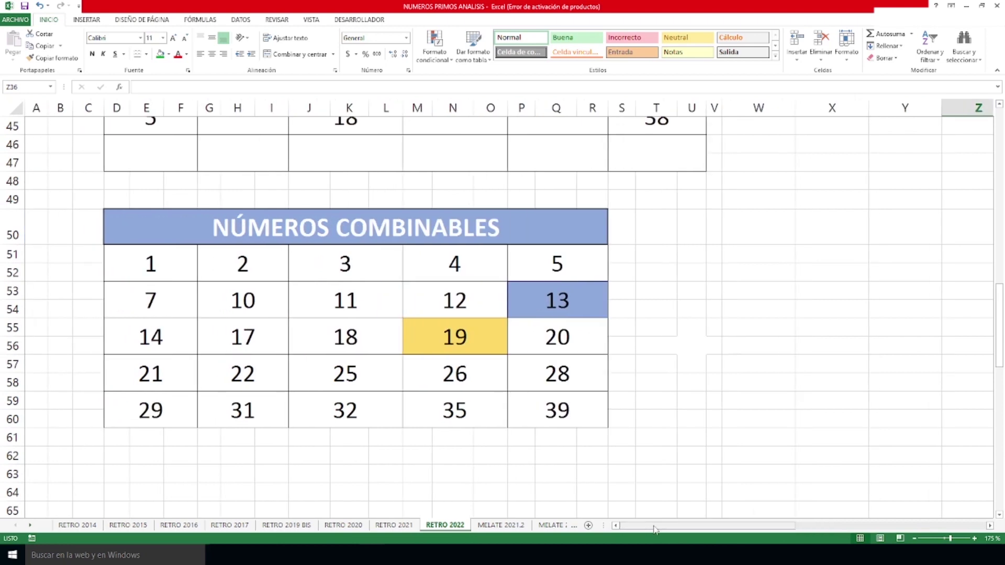
click(571, 314)
click(478, 338)
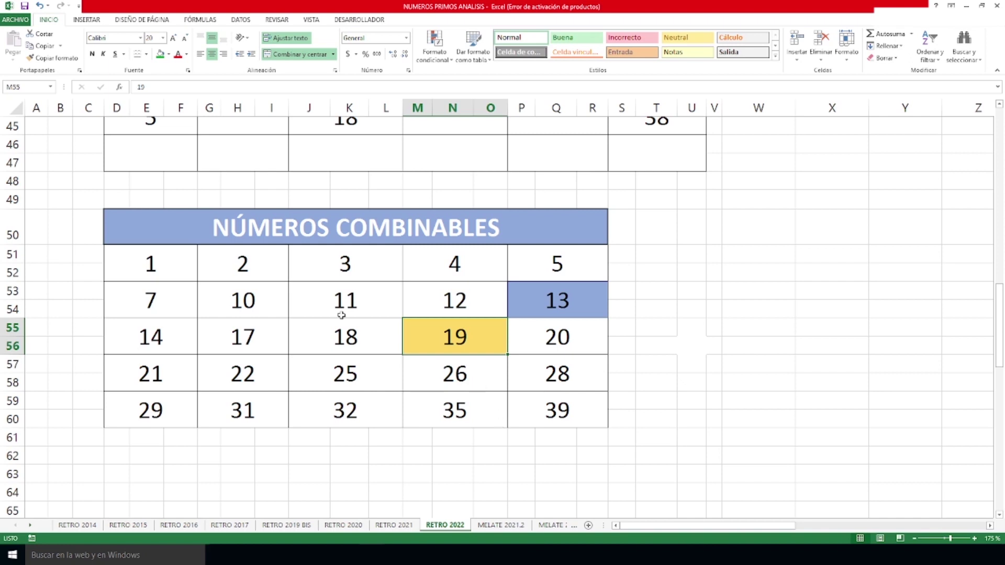
drag(153, 263, 546, 411)
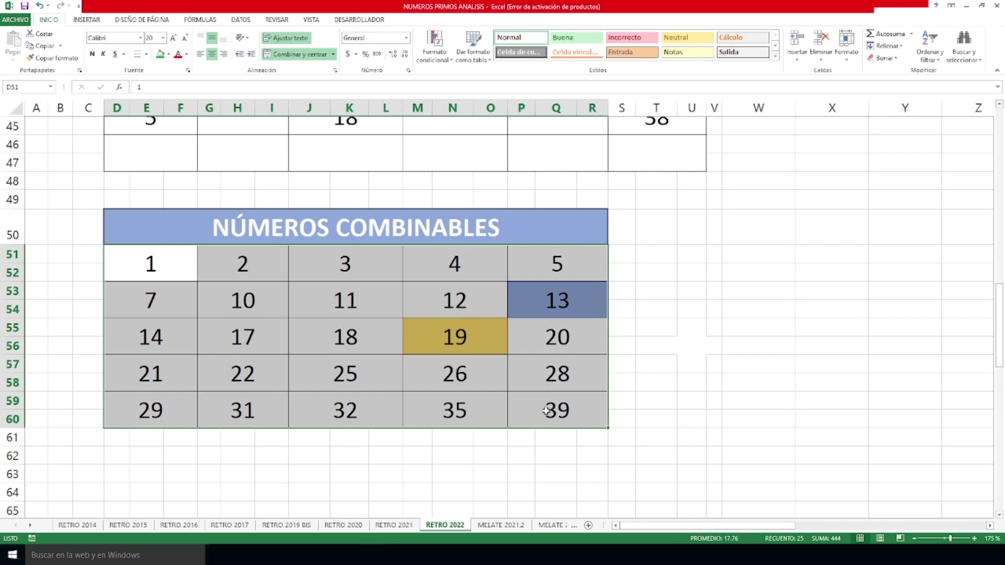
drag(152, 261, 565, 410)
click(613, 440)
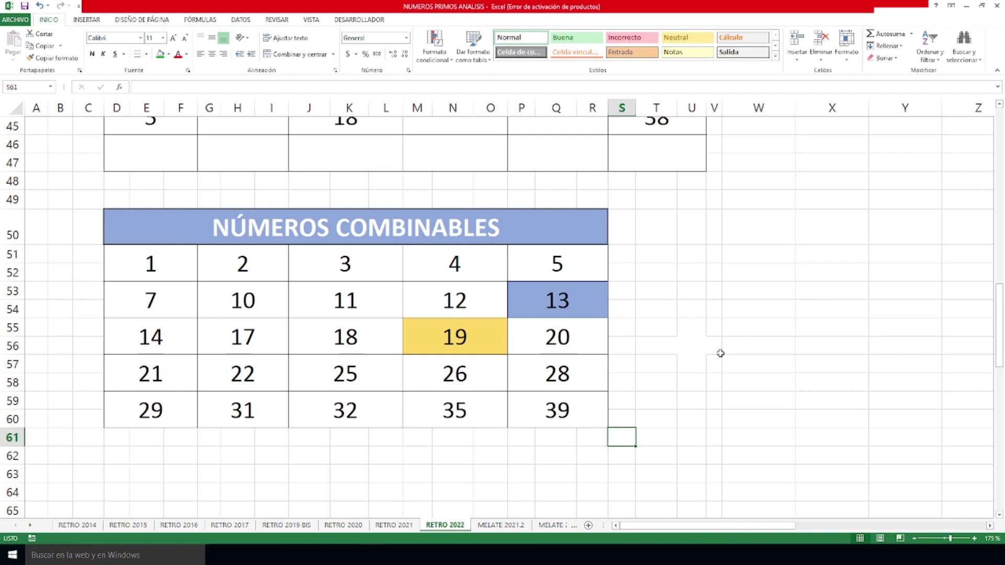
Switch to the NUMEROS PRIMOS PRONOSTICO workbook and check the numbers of draw 1214 in the draw history.
click(967, 5)
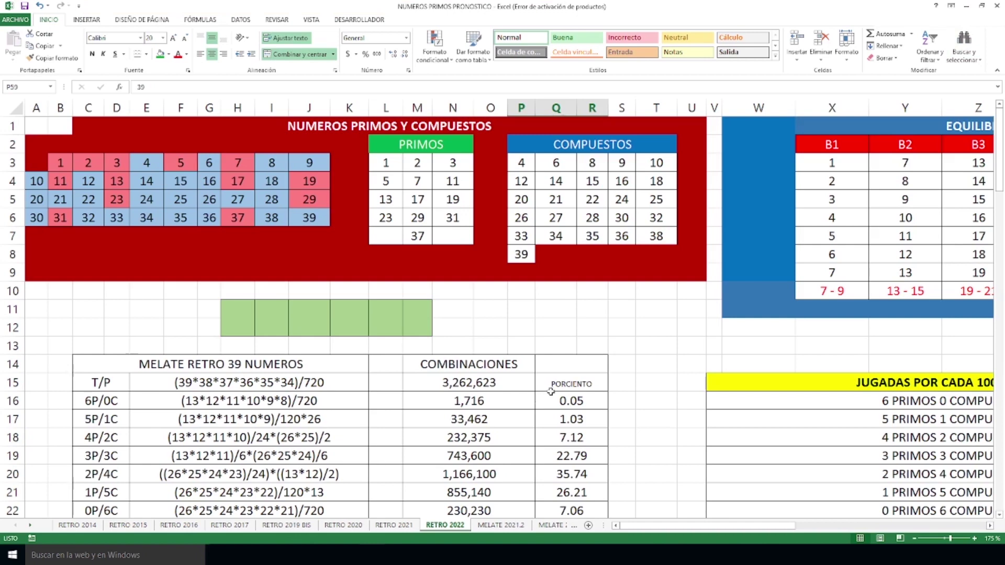
drag(673, 526, 839, 525)
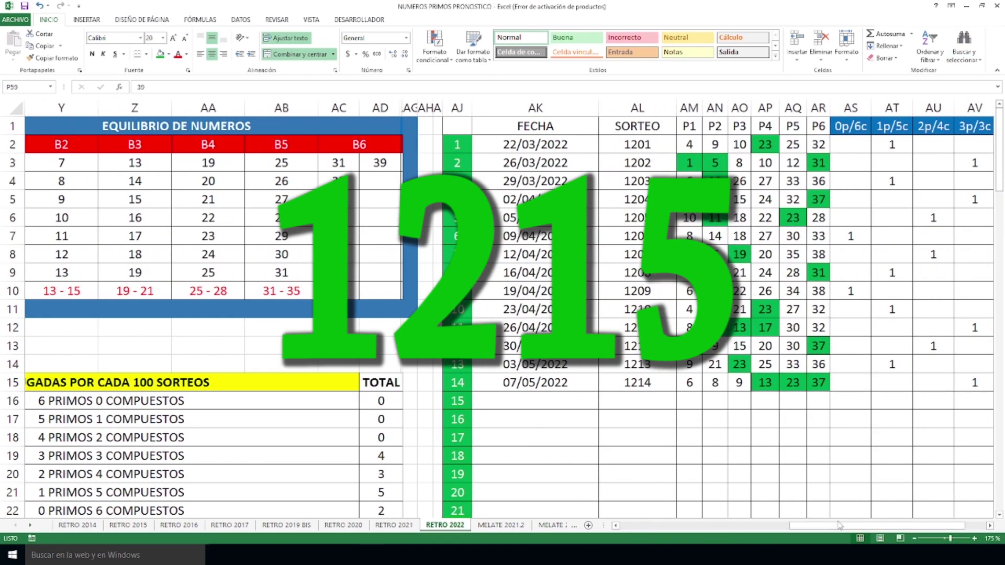
drag(840, 525, 885, 529)
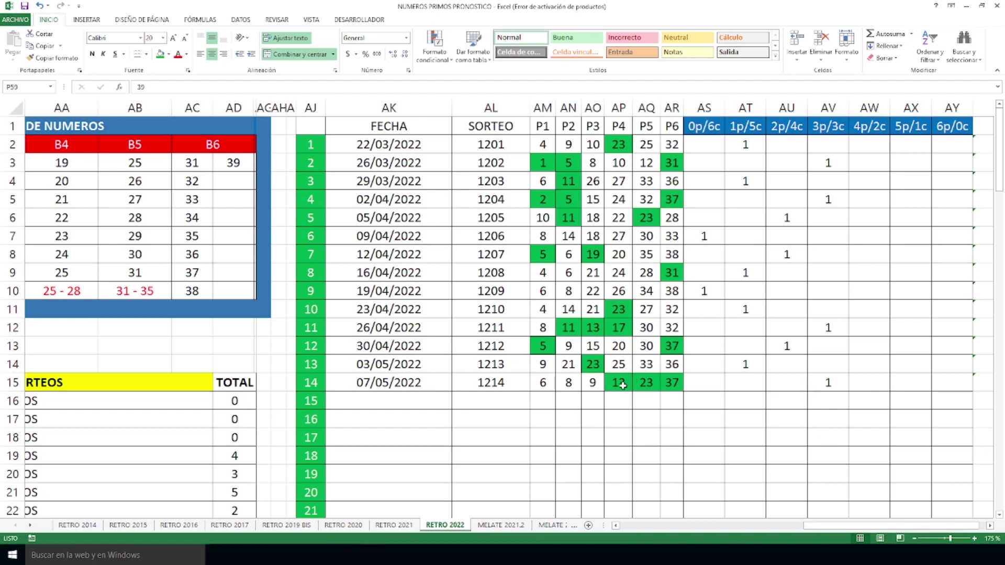
drag(623, 386, 651, 386)
click(589, 383)
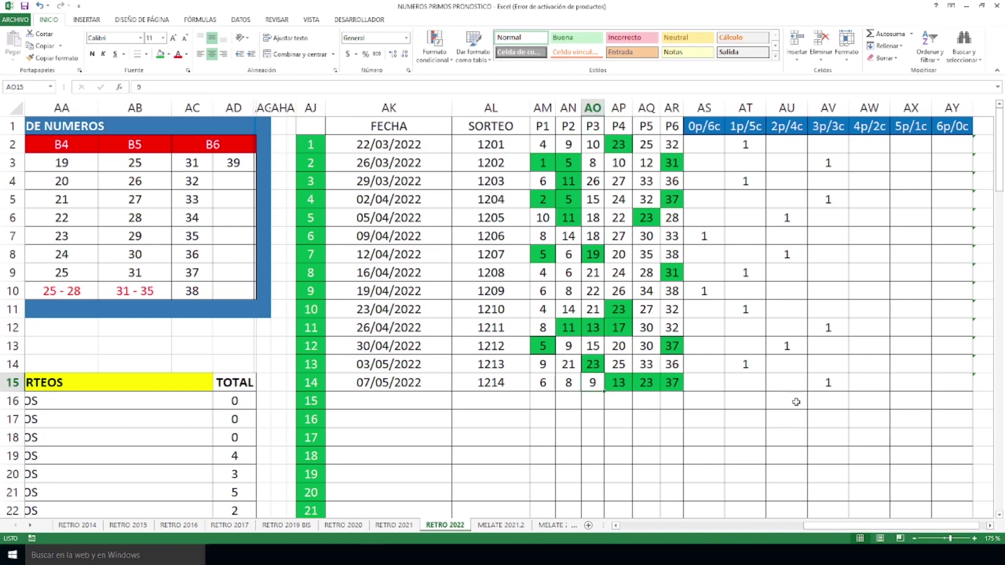
Select the 3 PRIMOS 3 COMPUESTOS row with its total in the JUGADAS POR CADA 100 SORTEOS table.
drag(809, 526, 767, 526)
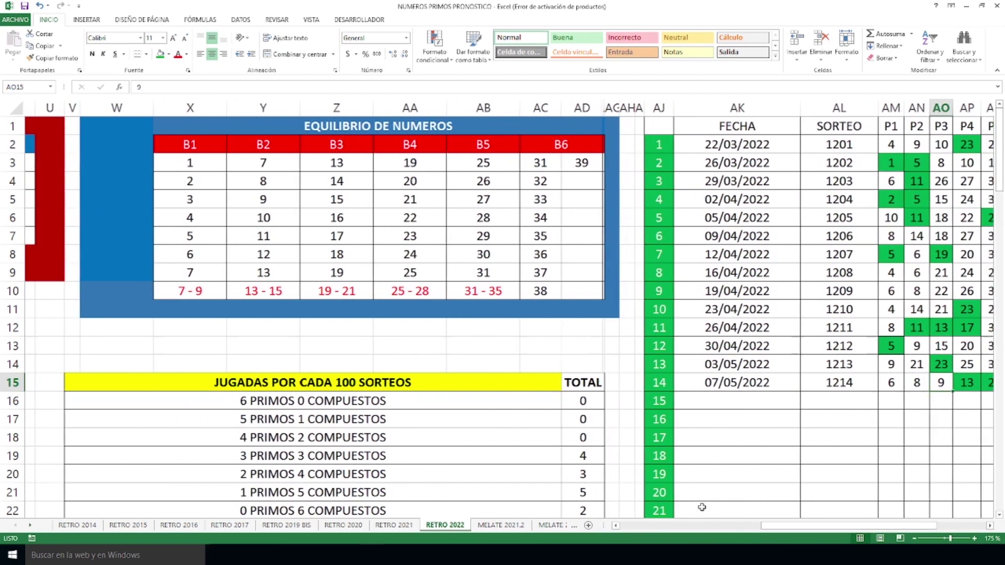
scroll(561, 436, down, 1)
drag(379, 404, 555, 399)
Inspect the 2p/4c cell of the first empty draw row, and select the 4p/2c column from row 2 to row 16.
drag(838, 525, 887, 526)
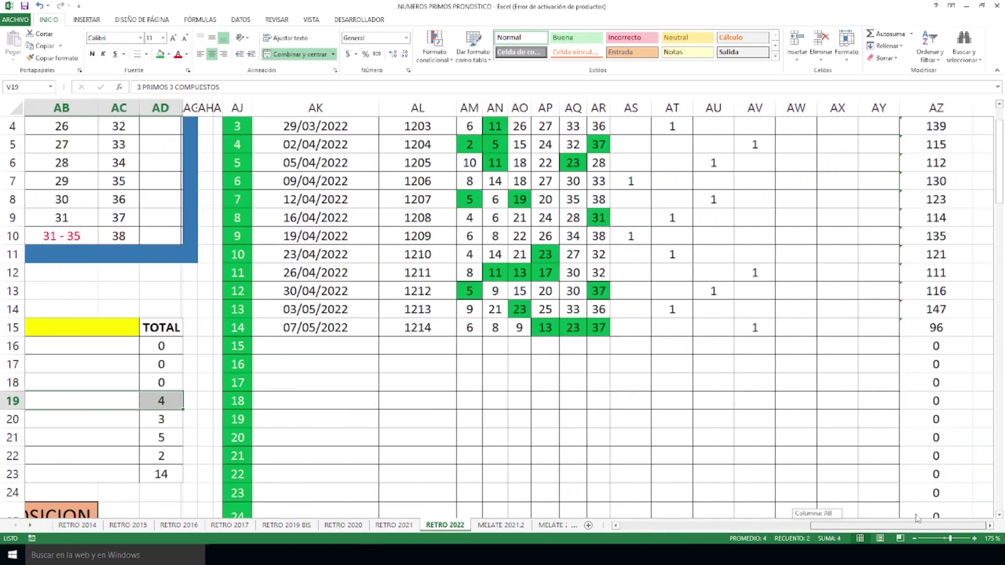
scroll(702, 455, up, 1)
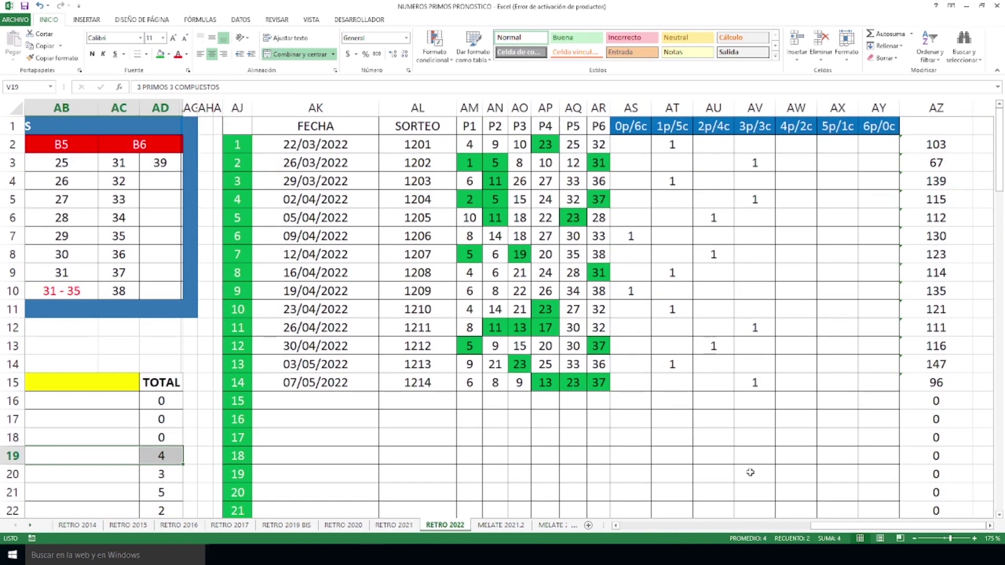
click(714, 399)
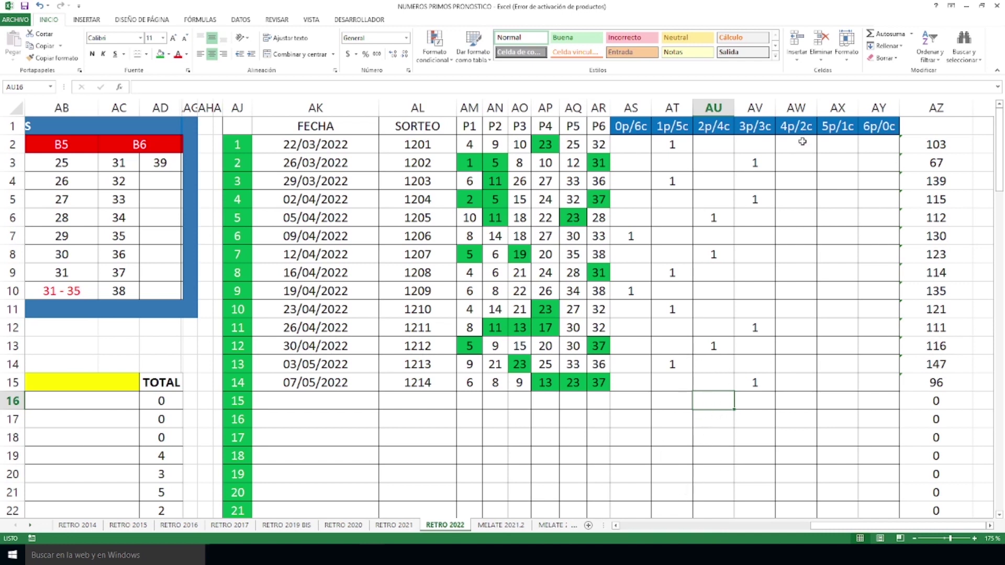
drag(801, 147, 801, 397)
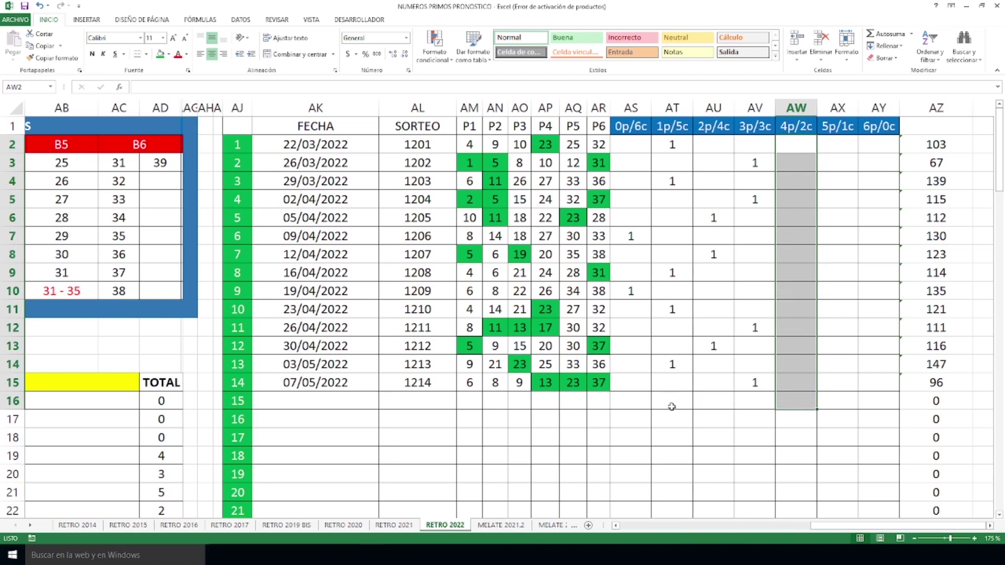
Check the 2p/4c cell of draw row 15 and reselect the 4p/2c cells from draw 1201 through that empty row.
click(713, 403)
click(799, 148)
drag(800, 149, 800, 400)
Go through the numbers to avoid in P1 in the EVITAR table: 6, 4, 8 and 5.
drag(842, 531, 650, 531)
scroll(611, 294, down, 6)
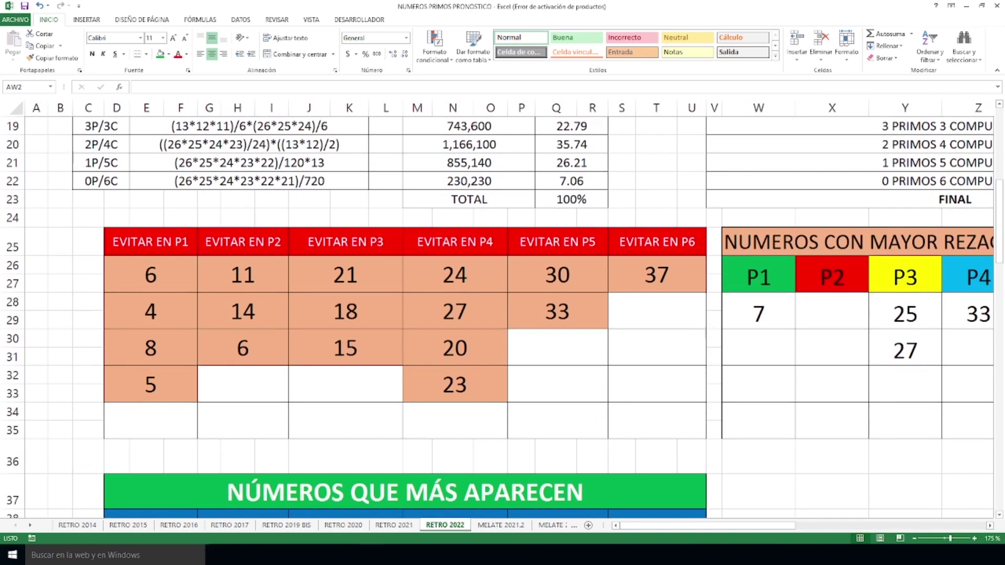
drag(640, 529, 582, 521)
scroll(635, 382, down, 3)
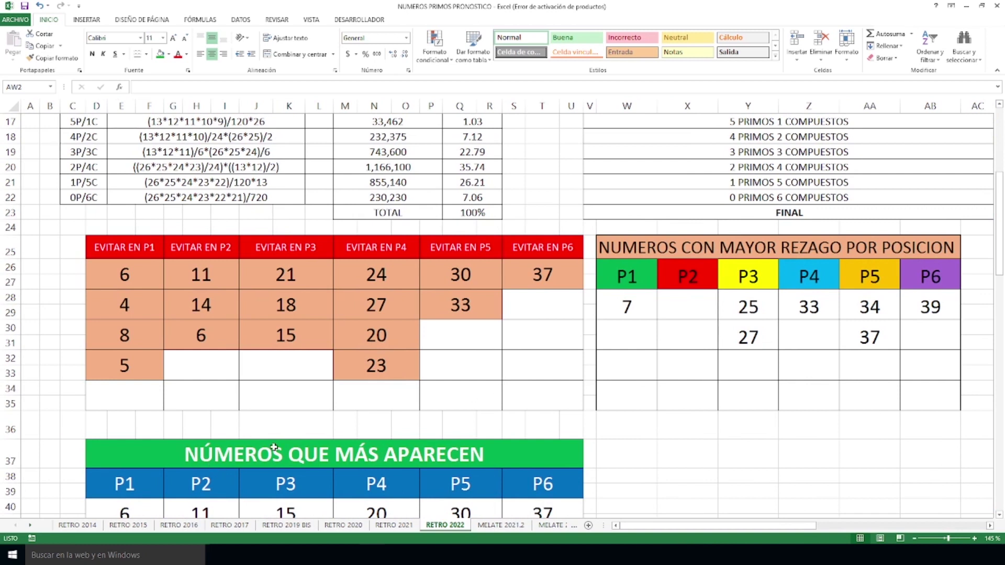
click(141, 276)
click(139, 305)
click(134, 340)
click(136, 370)
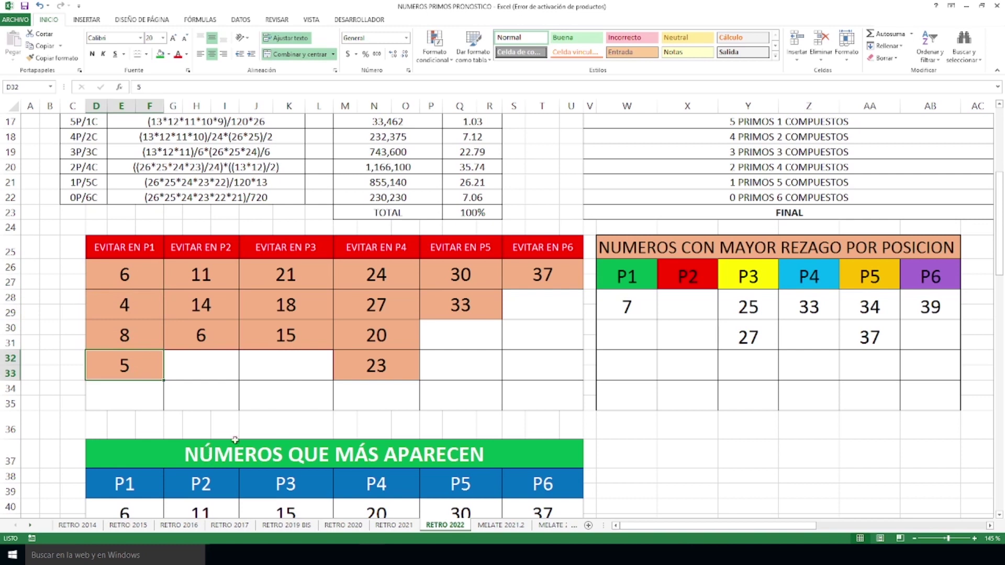
Go through the numbers to avoid in P2 (11, 14, 6) and in P3 (21, 18, 15).
click(204, 281)
click(204, 309)
click(207, 335)
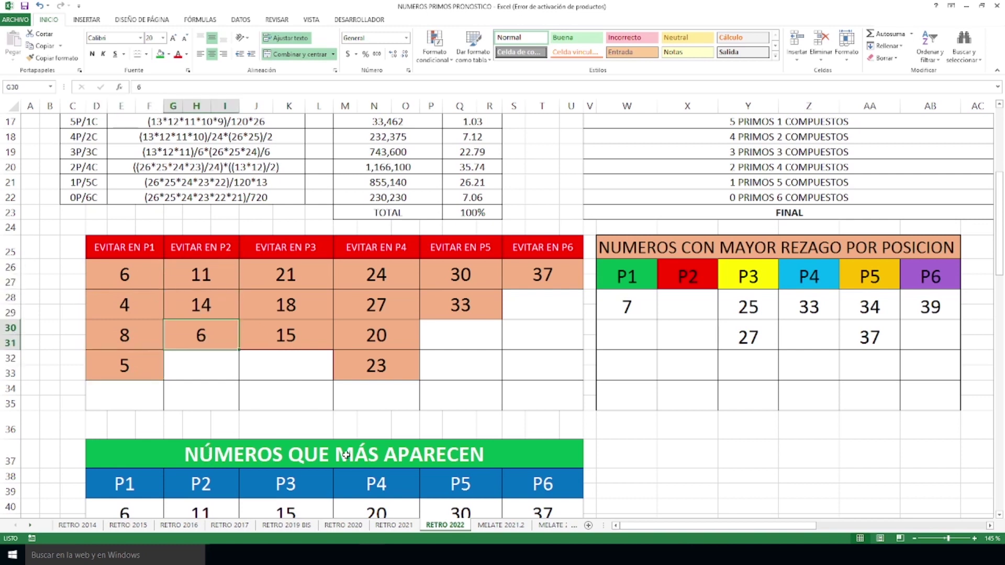
click(305, 278)
click(302, 311)
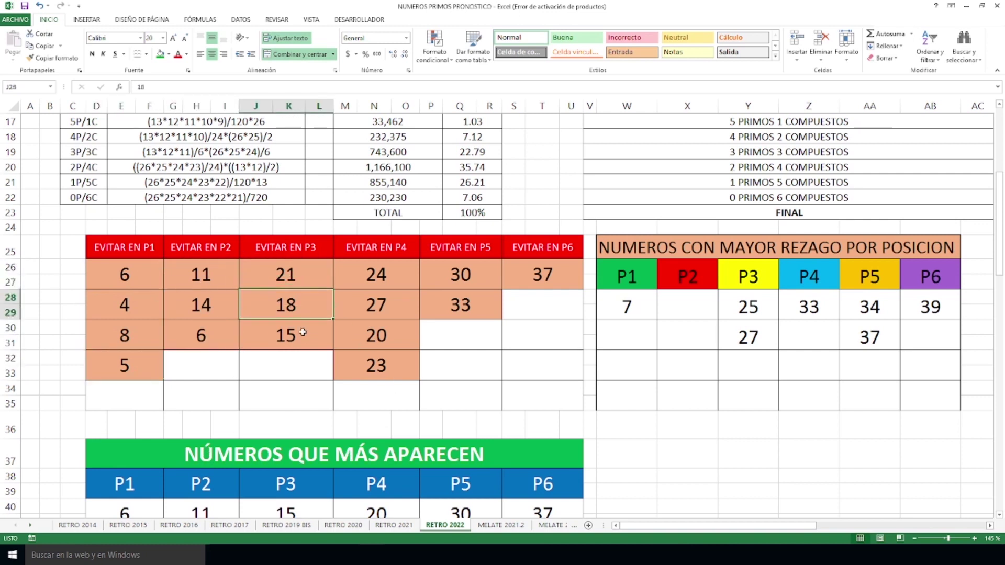
click(300, 335)
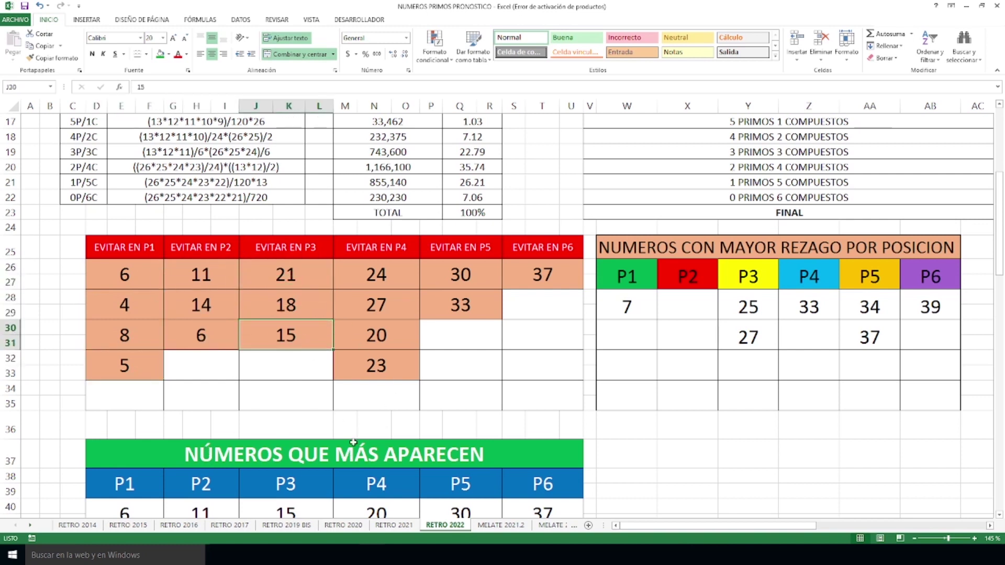
Go through the numbers to avoid in P4 (24, 27, 20, 23), P5 (30, 33) and P6 (37).
click(386, 278)
click(387, 309)
click(384, 337)
click(380, 367)
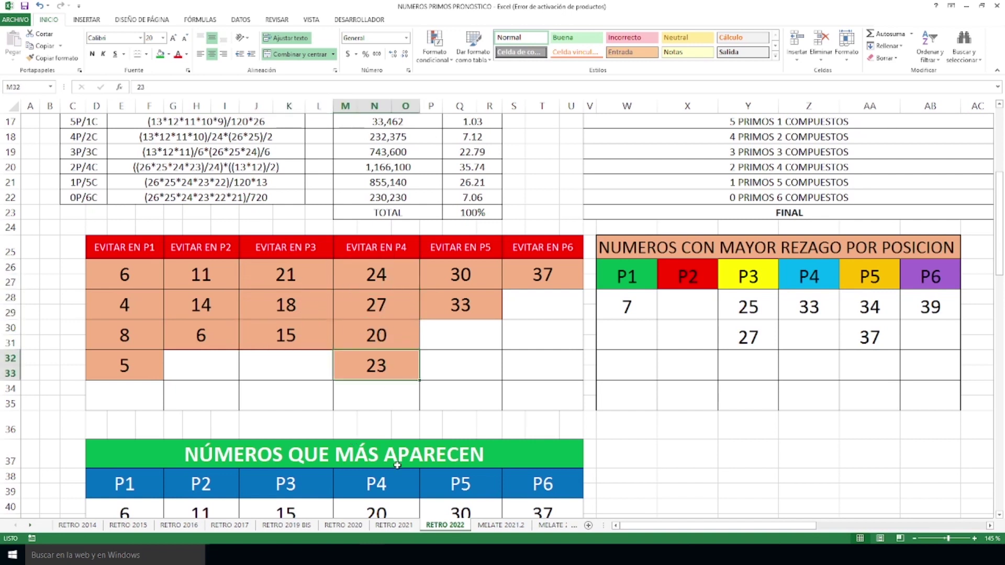
click(466, 274)
click(466, 305)
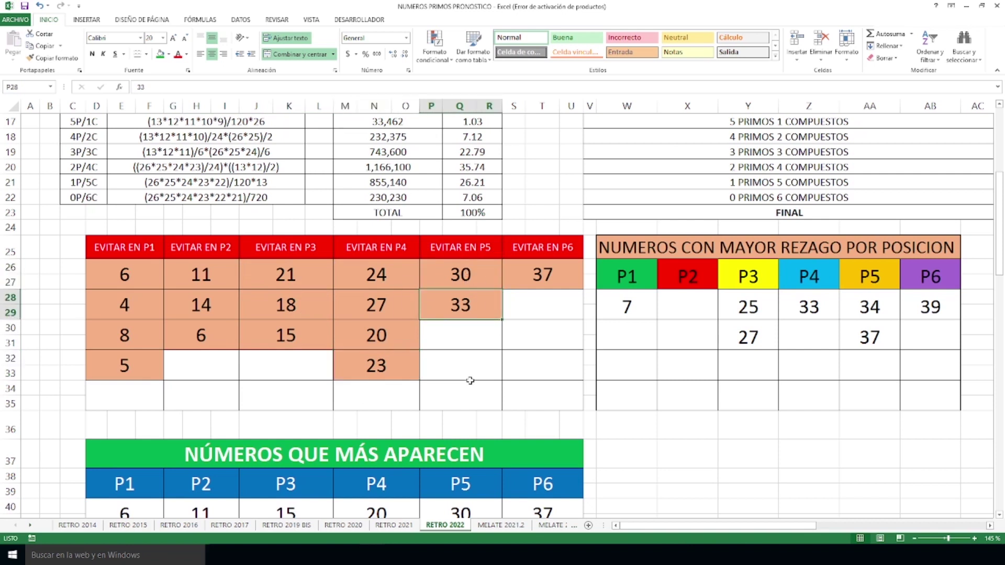
click(543, 277)
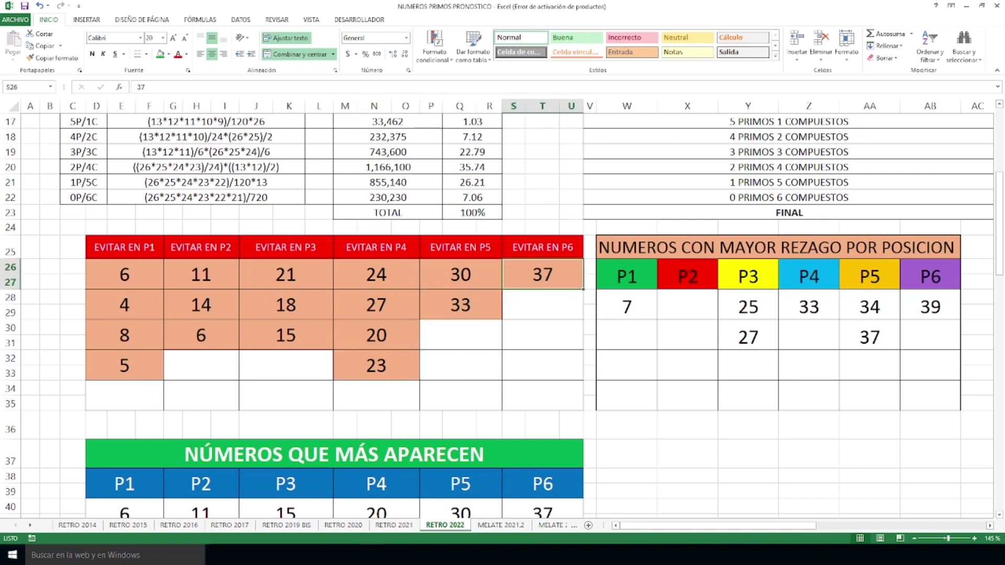
Select the numbers listed under P1 to P6 in the NUMEROS CON MAYOR REZAGO POR POSICION table, and deselect them.
drag(641, 309, 924, 361)
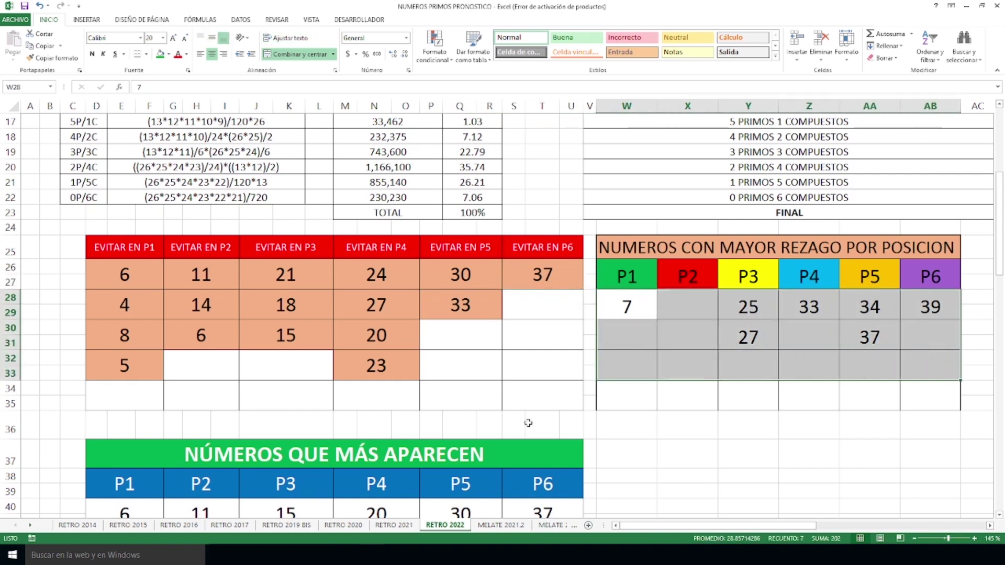
click(516, 322)
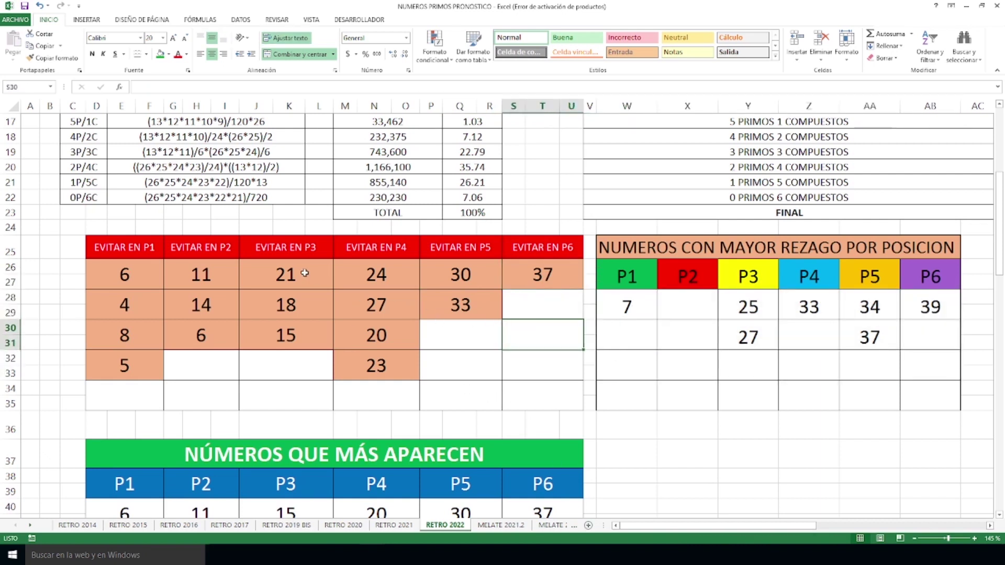
Review the most frequent numbers for positions P1, P2 and P3 in the NÚMEROS QUE MÁS APARECEN table.
scroll(305, 272, down, 3)
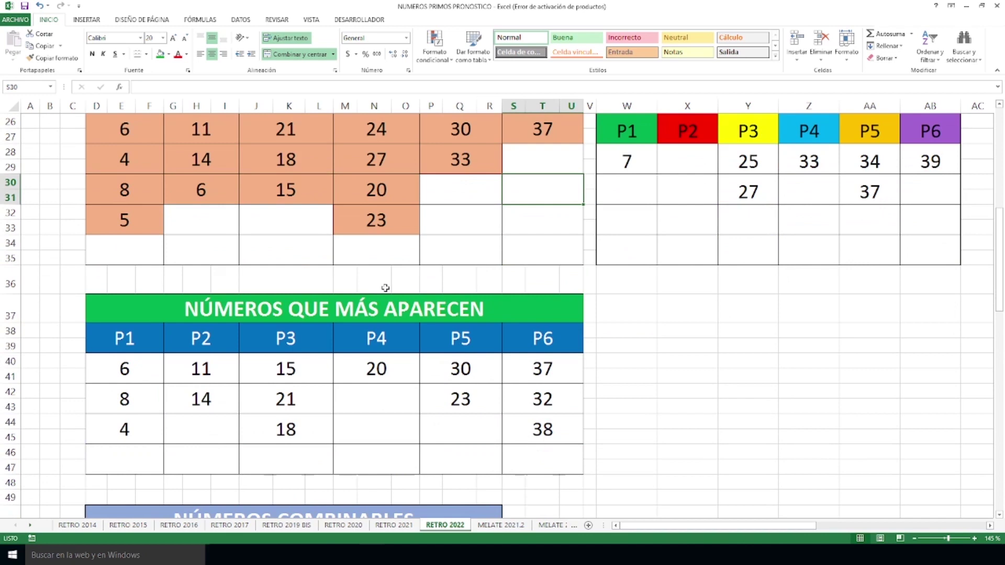
drag(1001, 267, 1001, 258)
drag(125, 408, 128, 471)
click(220, 417)
click(219, 429)
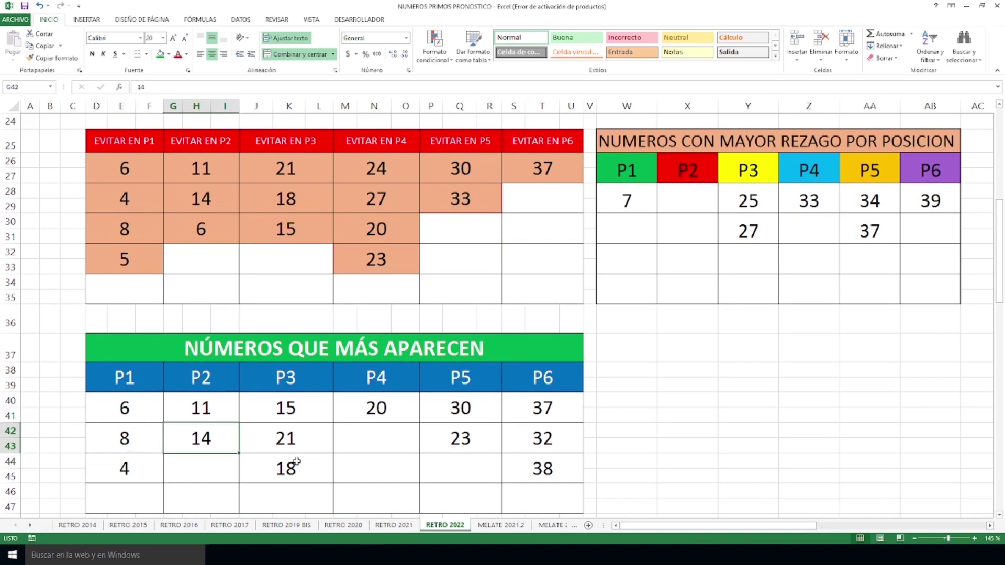
drag(293, 413, 292, 452)
click(292, 451)
click(292, 469)
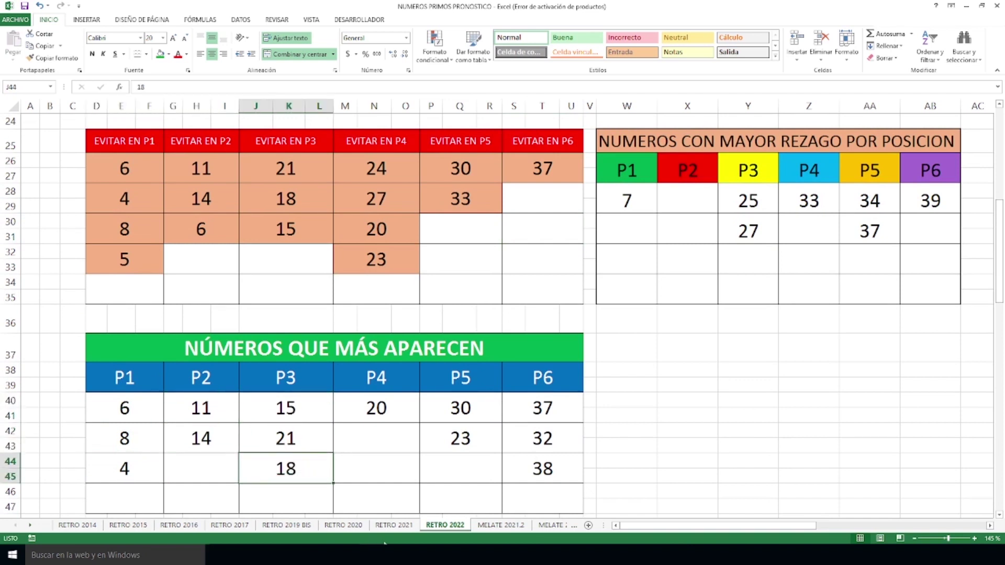
Review the most frequent numbers for P4 (20), P5 (30, 23) and P6 (37, 32, 38).
click(390, 411)
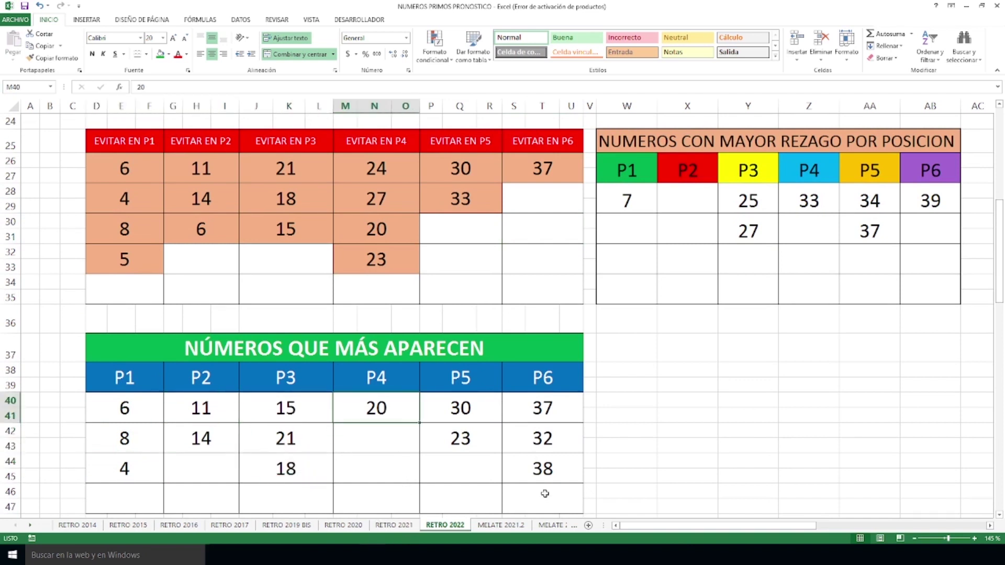
click(496, 412)
click(490, 444)
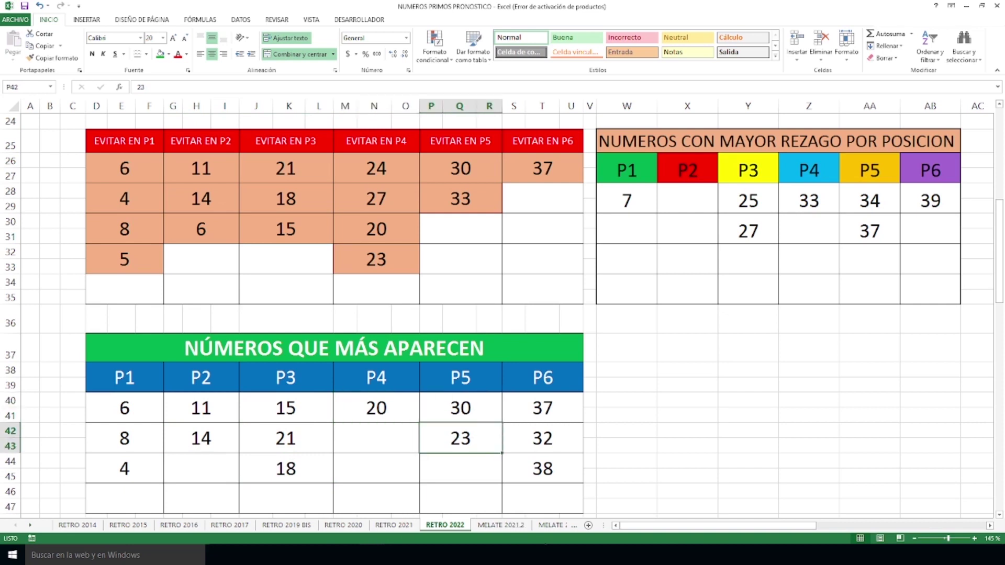
click(560, 415)
click(560, 435)
click(571, 466)
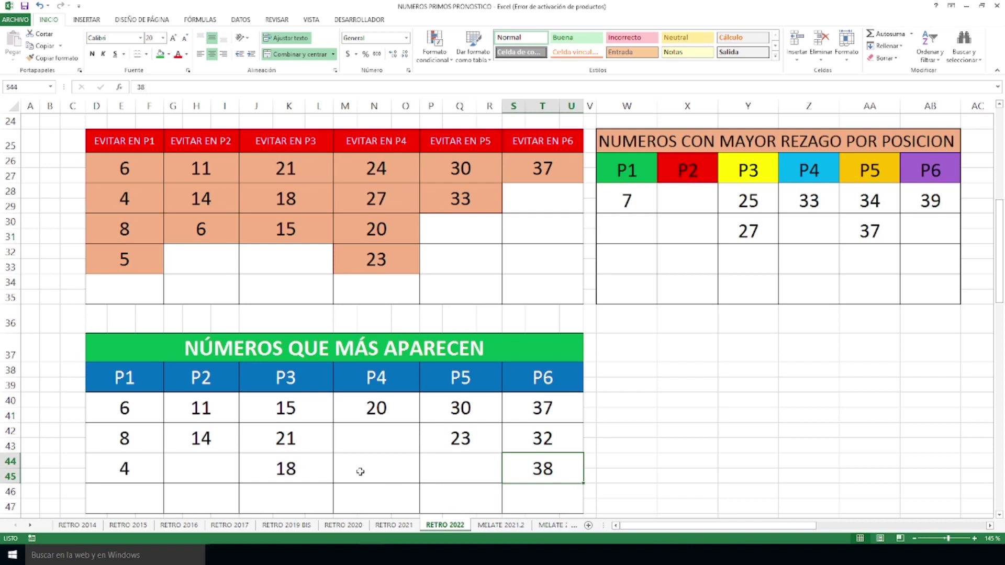
Examine the NÚMEROS COMBINABLES table, selecting 1, 2, 3 and the group 18, 25, 35, and return to the MELATE RETRO 39 combinations table.
scroll(302, 351, down, 6)
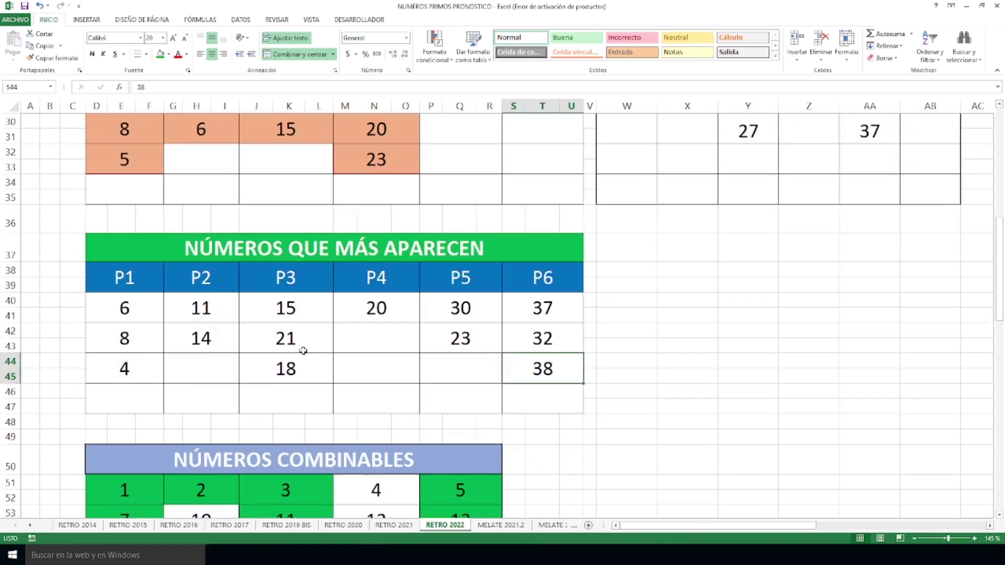
scroll(302, 351, up, 2)
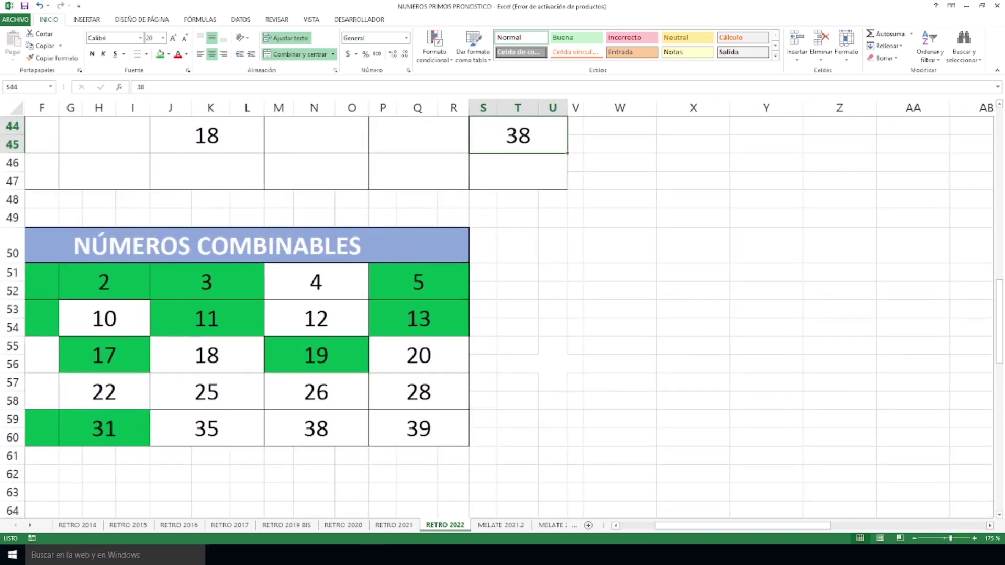
scroll(469, 465, left, 3)
scroll(469, 465, up, 2)
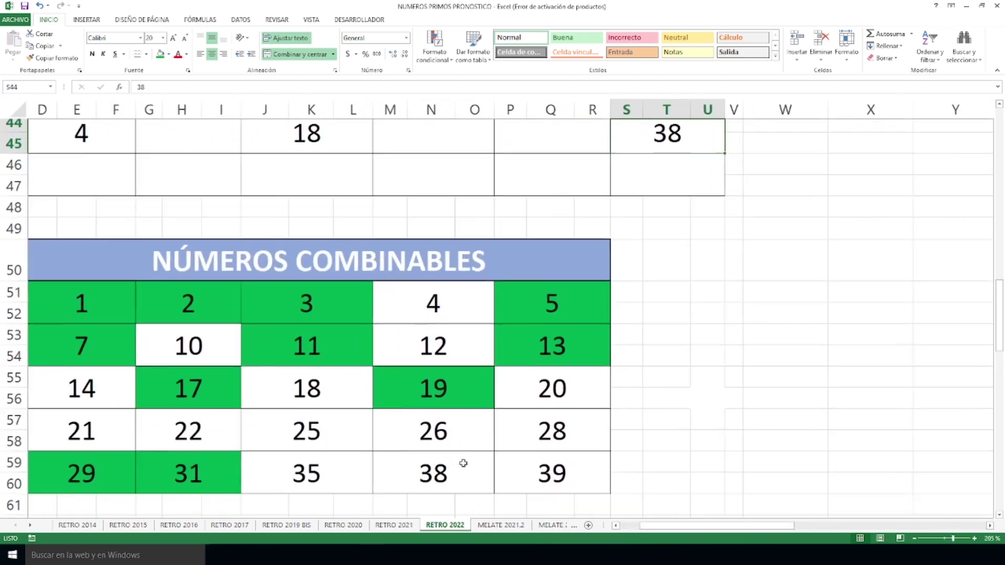
scroll(463, 463, down, 1)
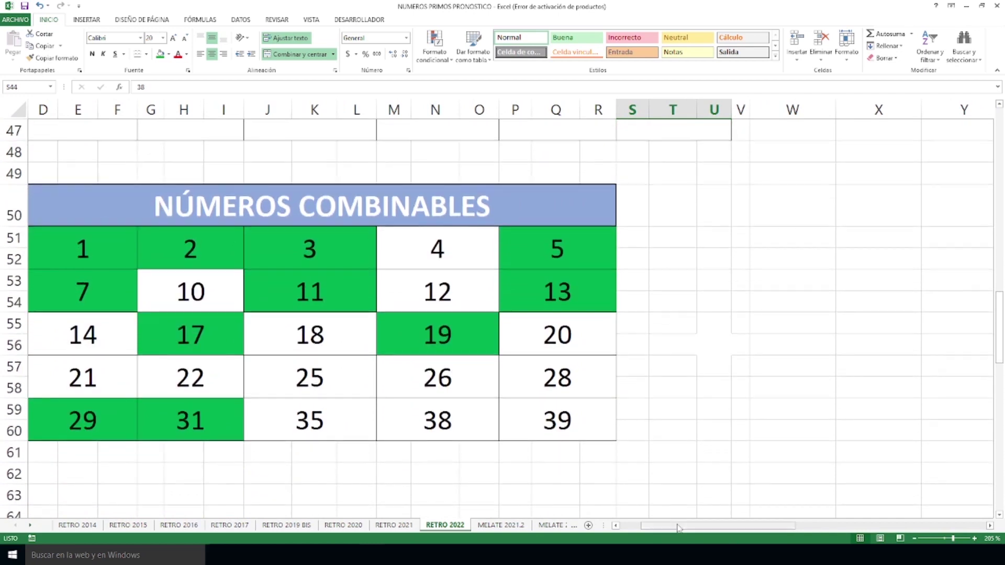
drag(679, 528, 645, 527)
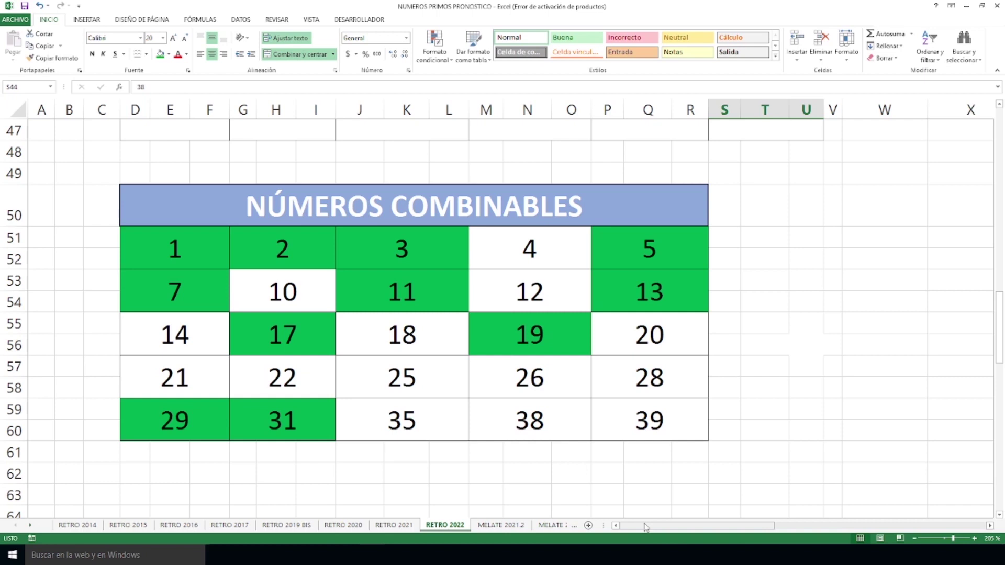
drag(219, 258, 385, 256)
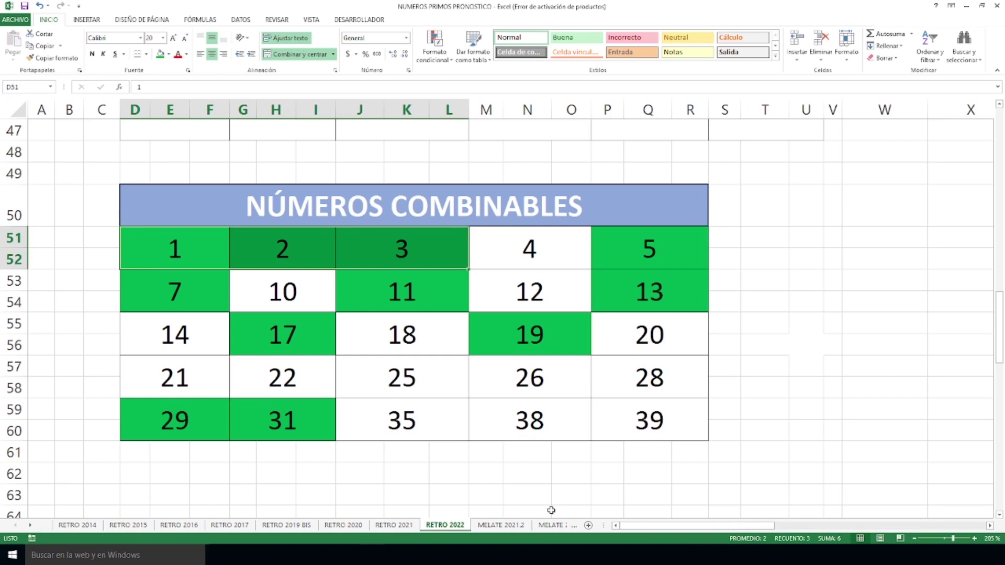
drag(402, 339, 402, 419)
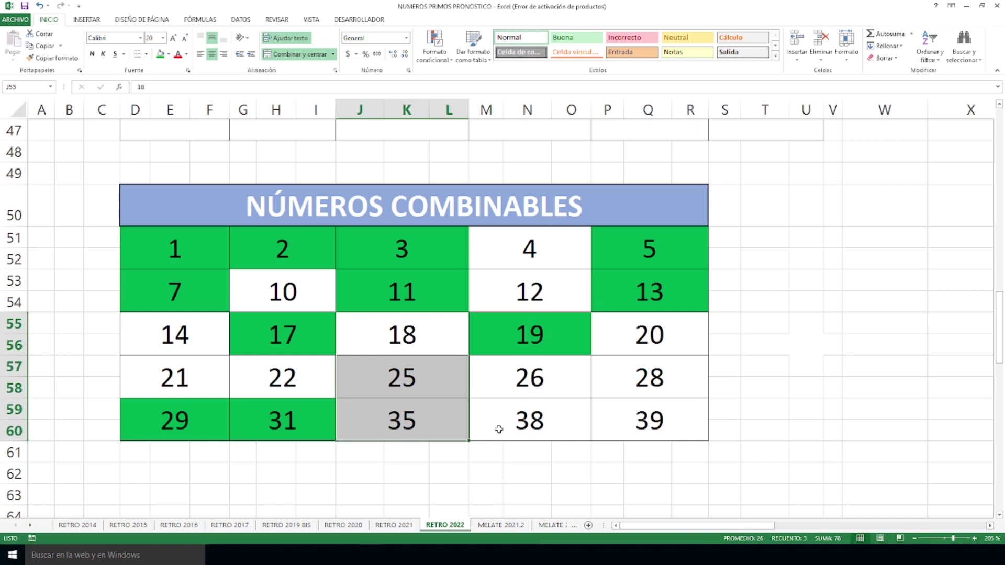
scroll(499, 429, up, 15)
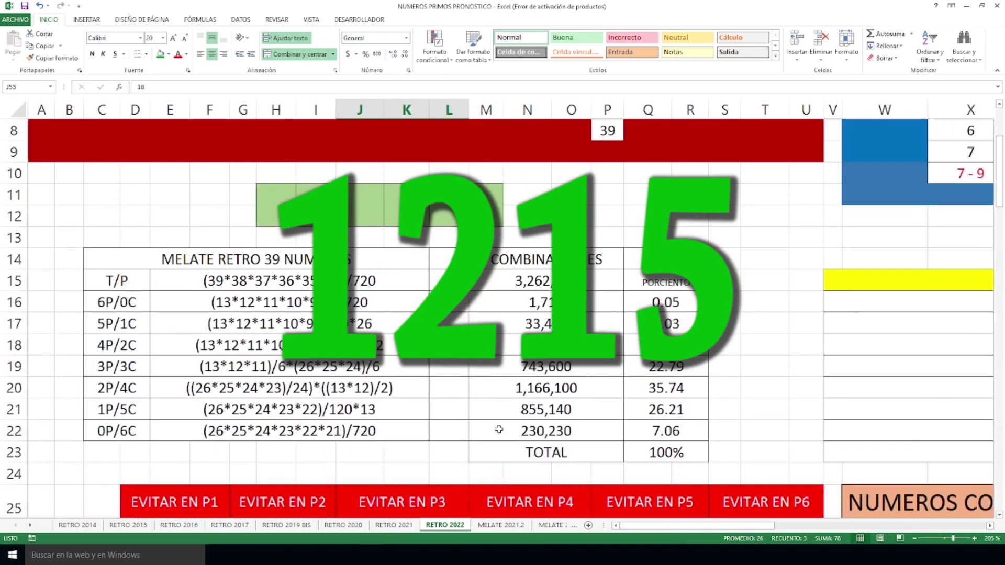